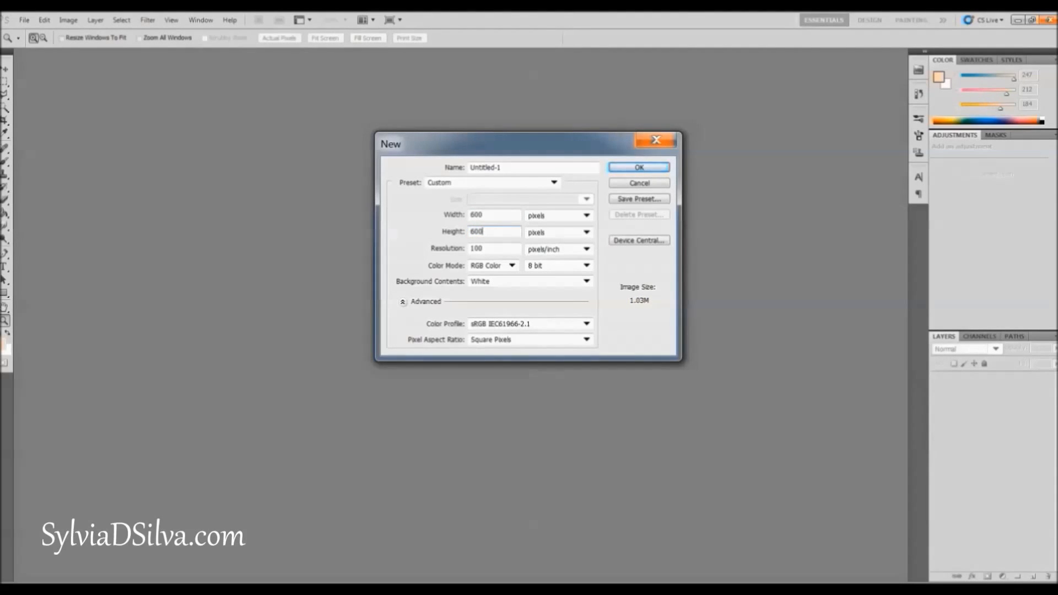
Create the 600 x 600 pixel document with its background contents set to Transparent
left_click(536, 281)
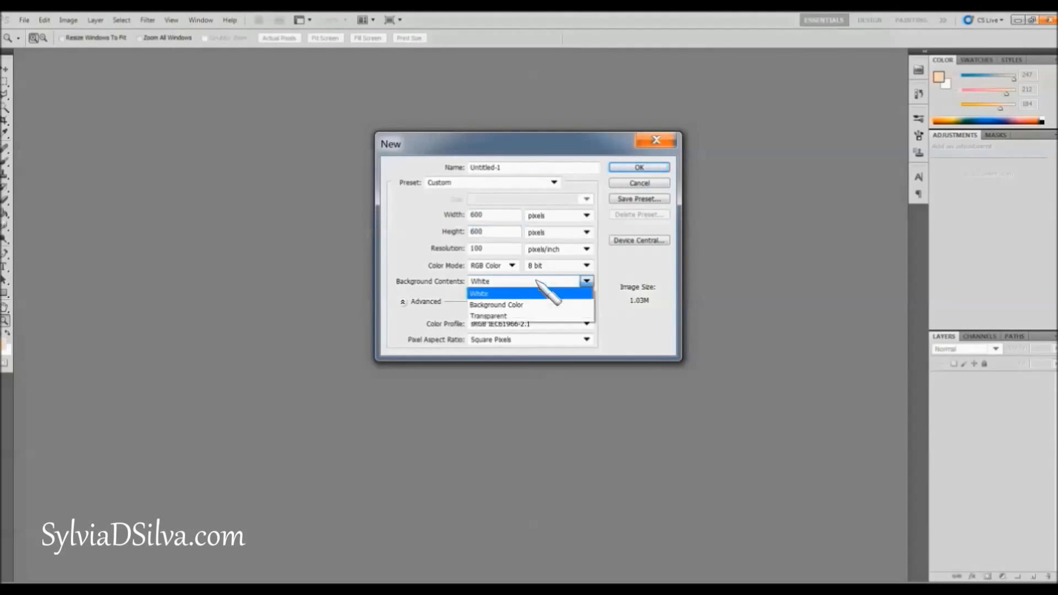
left_click(528, 316)
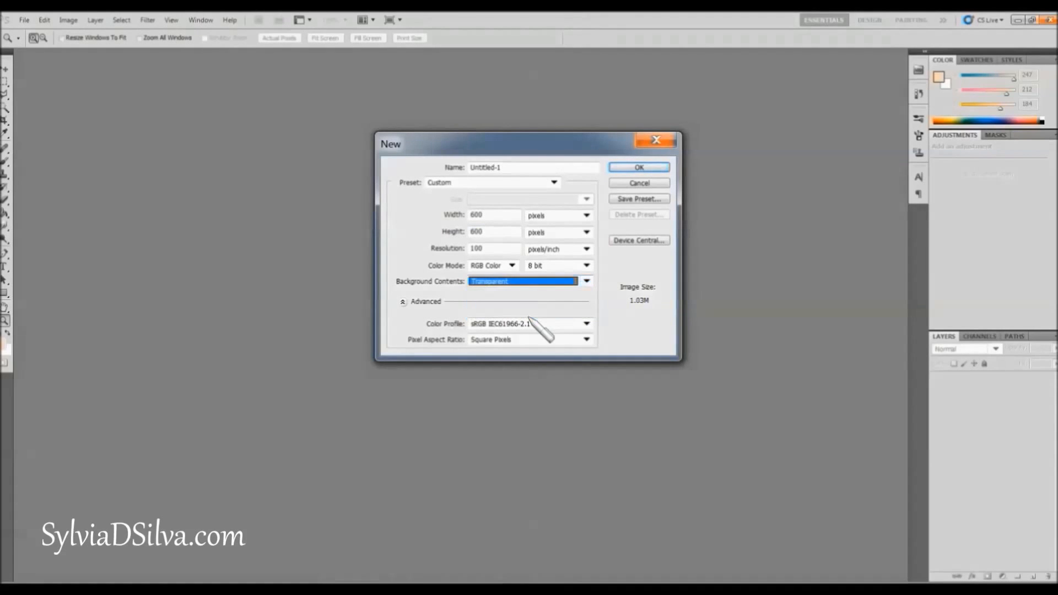
left_click(638, 167)
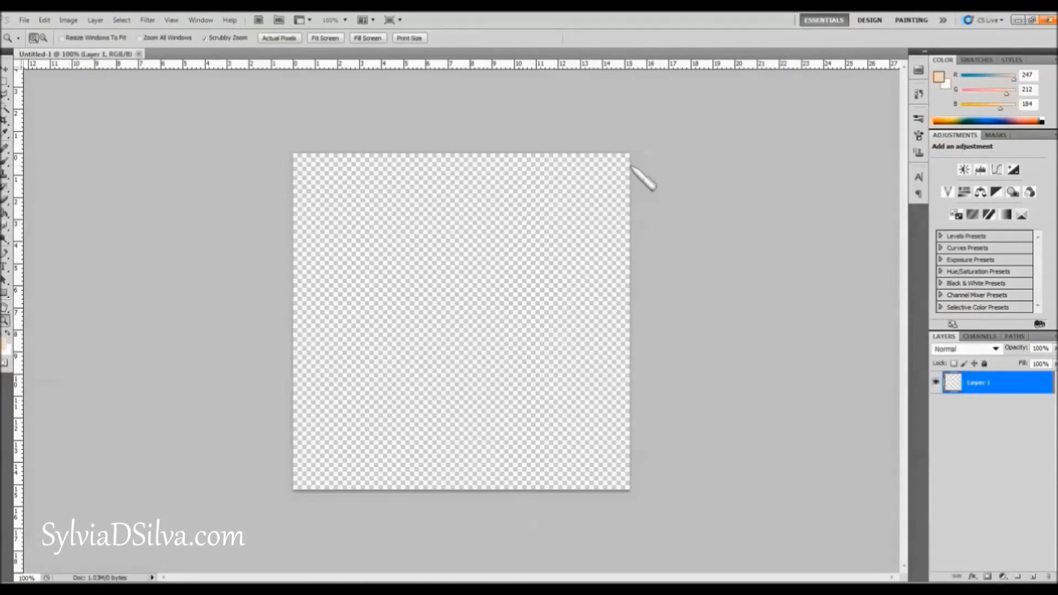
Add the text "Logo" to the canvas with the Type tool and move it to the middle
left_click(5, 266)
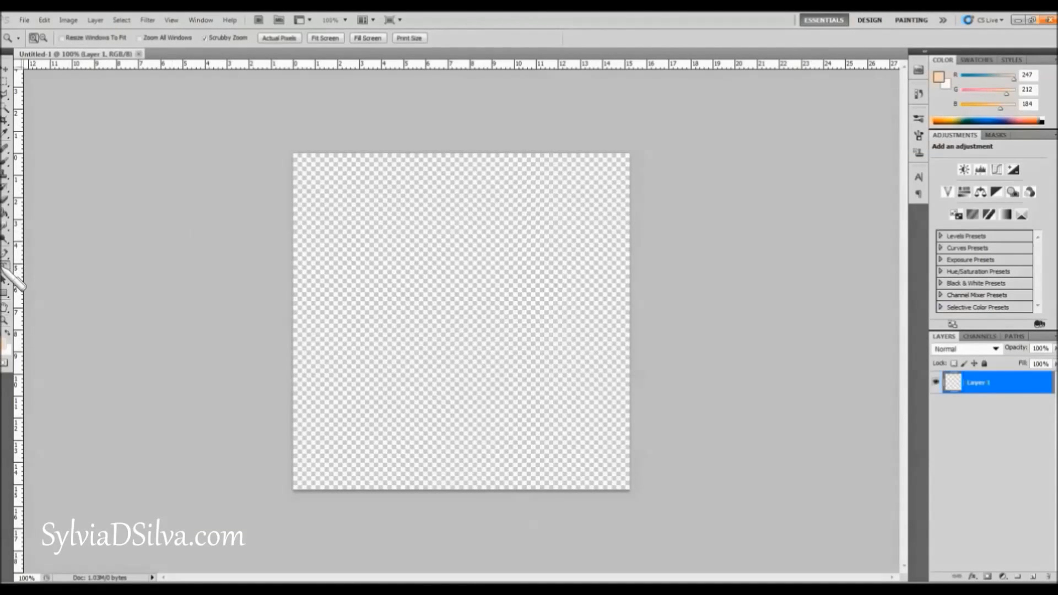
left_click(365, 307)
type("Lo")
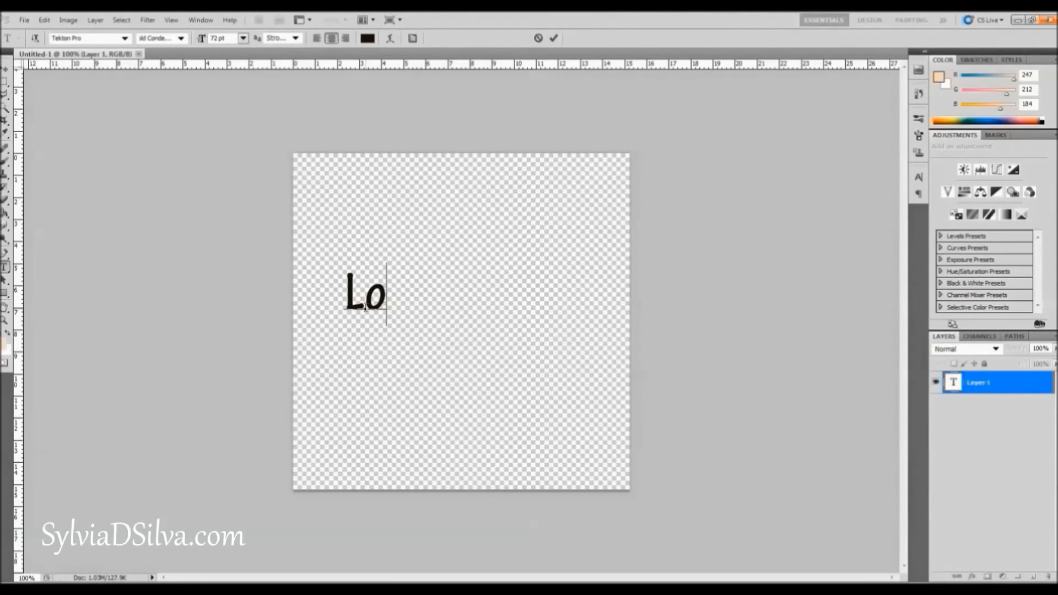
type("g")
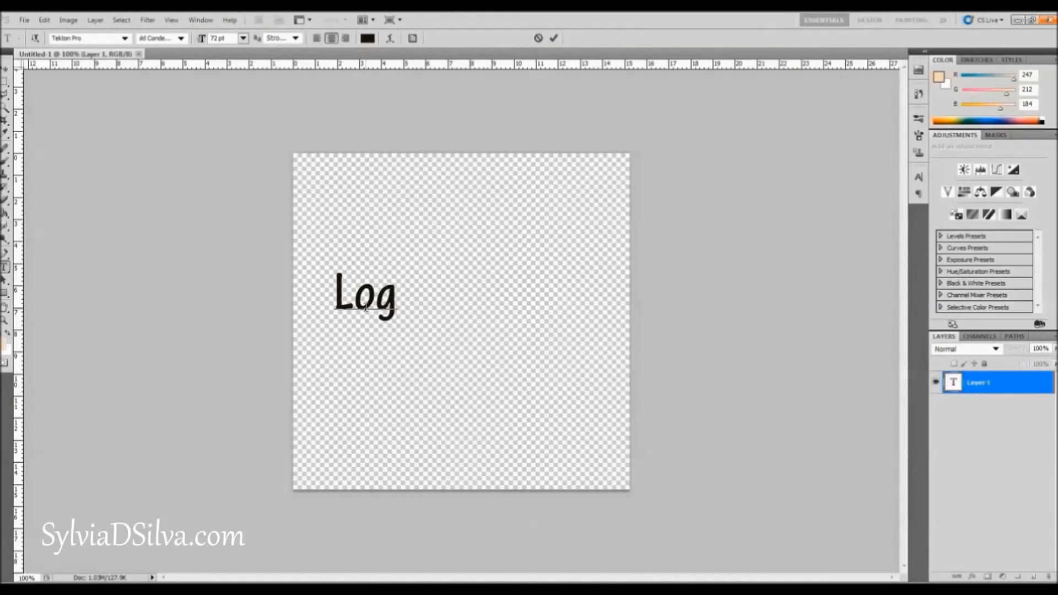
type("o")
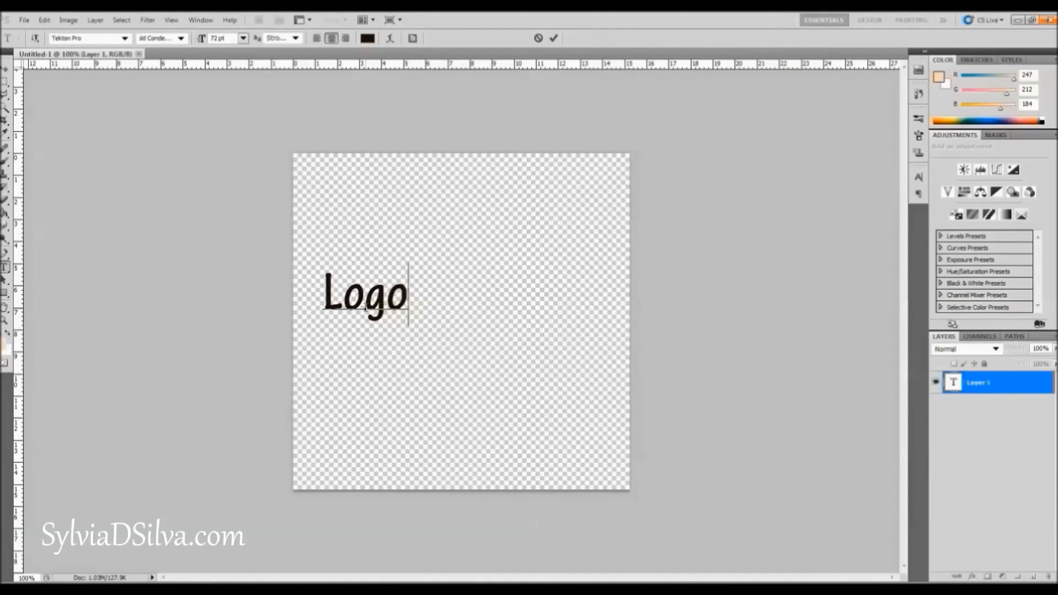
left_click_drag(440, 318, 534, 343)
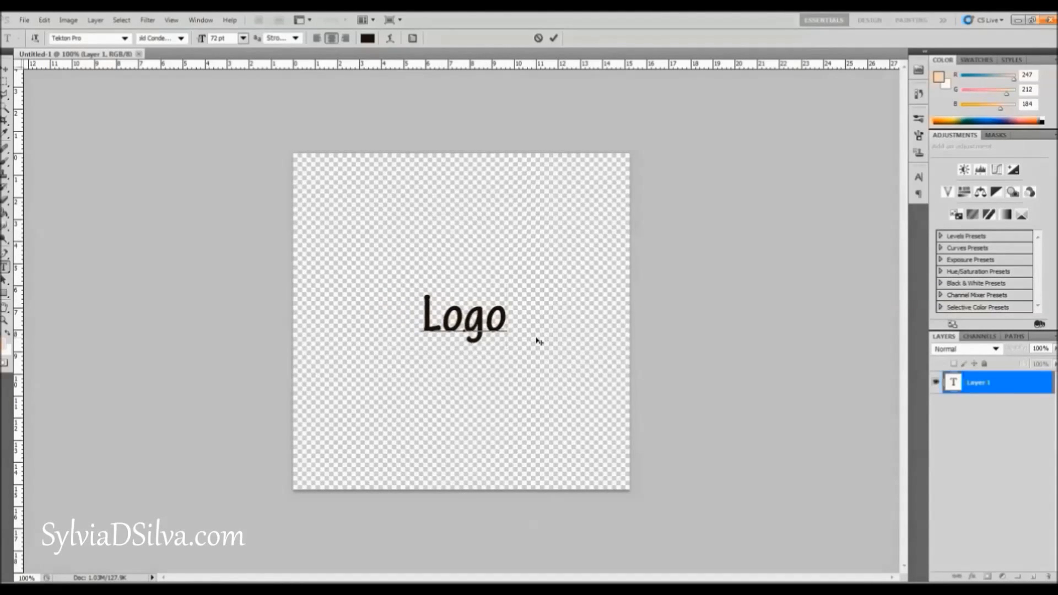
Set the font size of the whole word "Logo" to 150 pt
left_click_drag(507, 317, 411, 336)
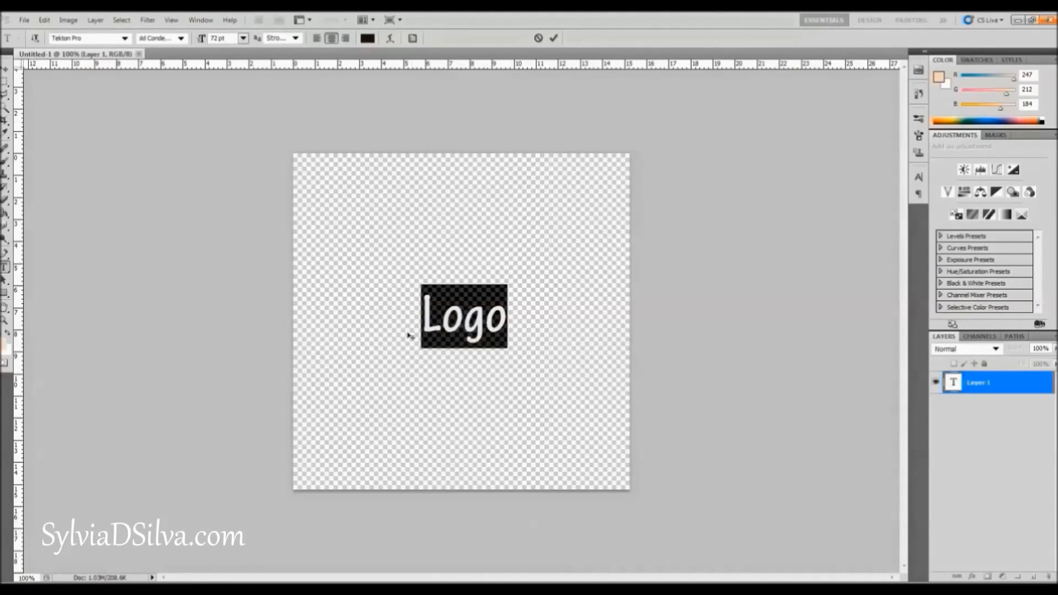
left_click(243, 38)
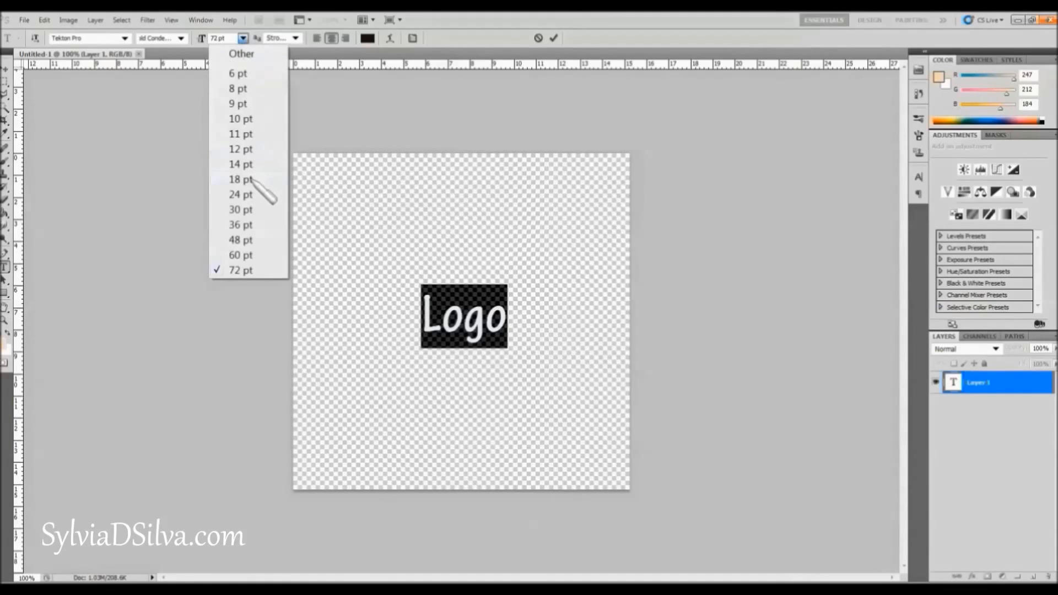
left_click(229, 34)
left_click(228, 33)
type("1")
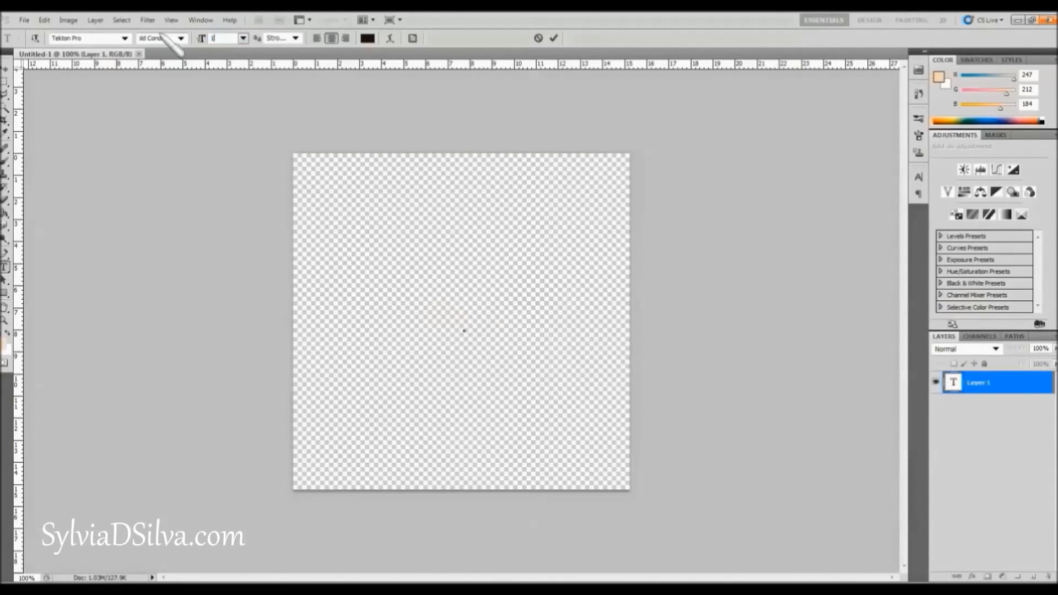
type("00")
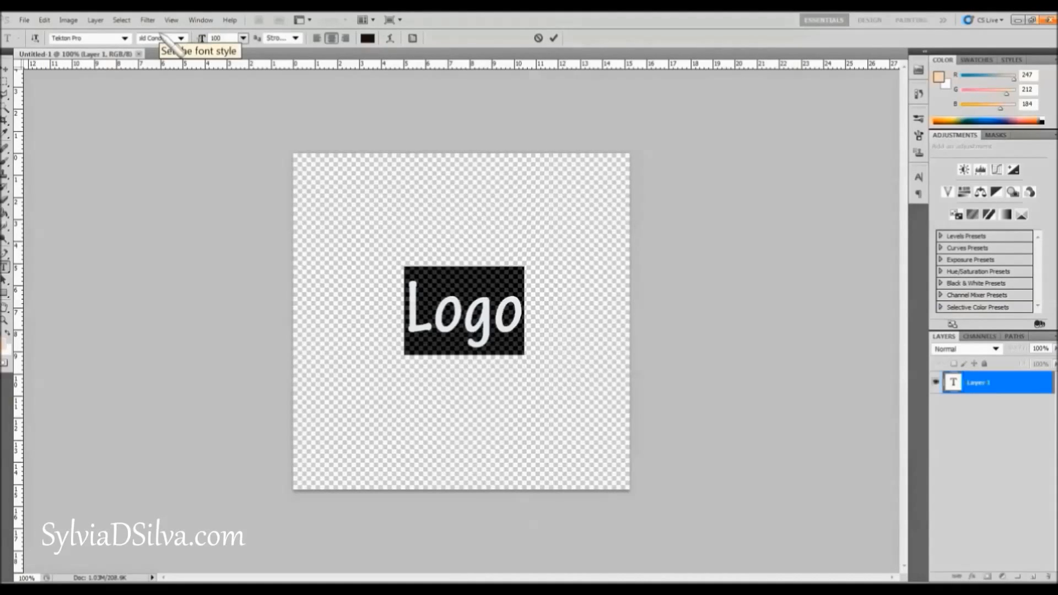
key("BackSpace")
key("BackSpace")
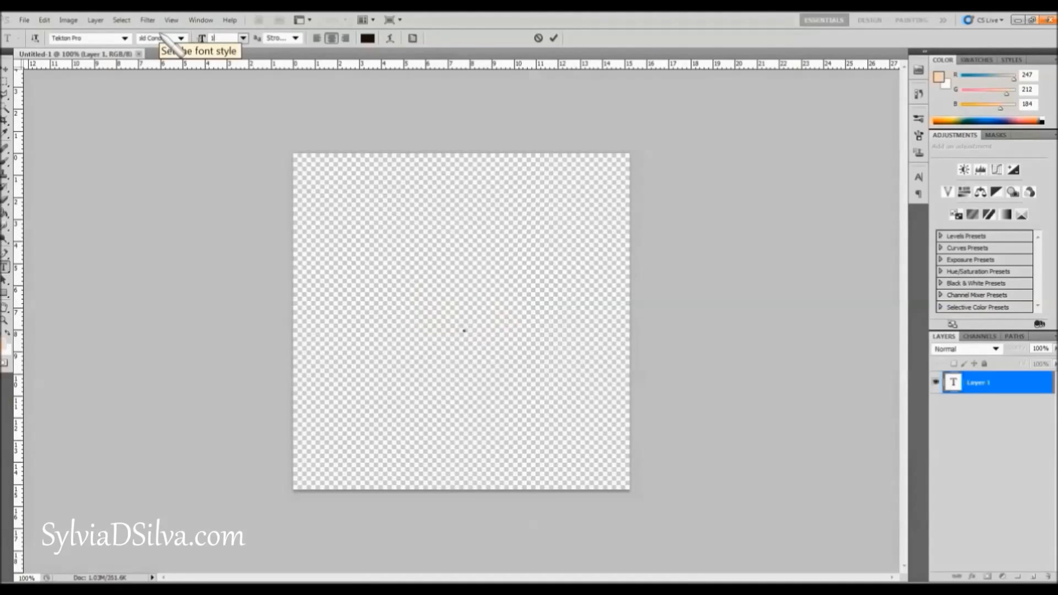
type("50")
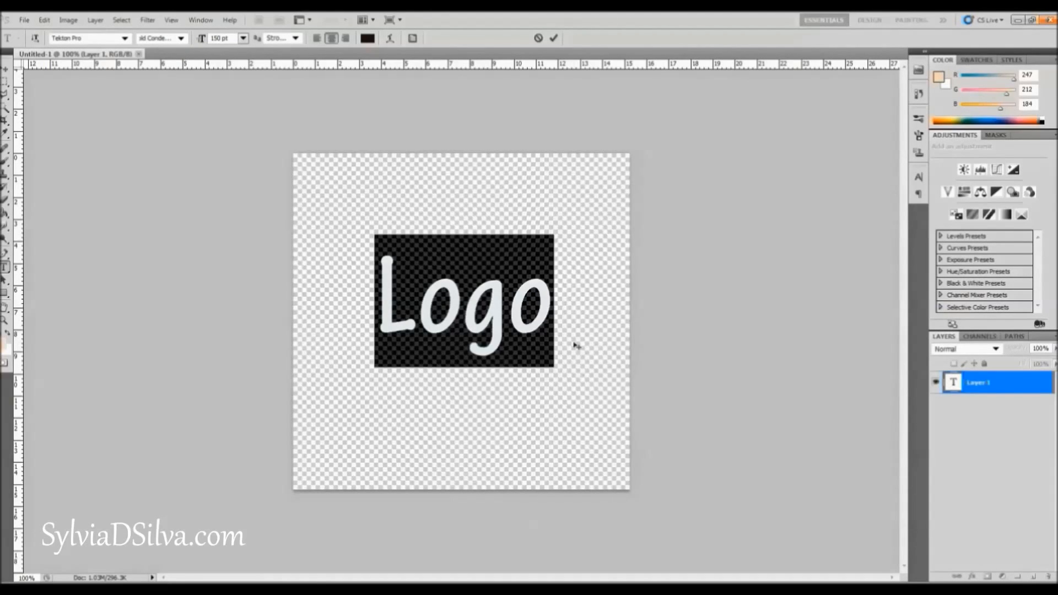
left_click(500, 348)
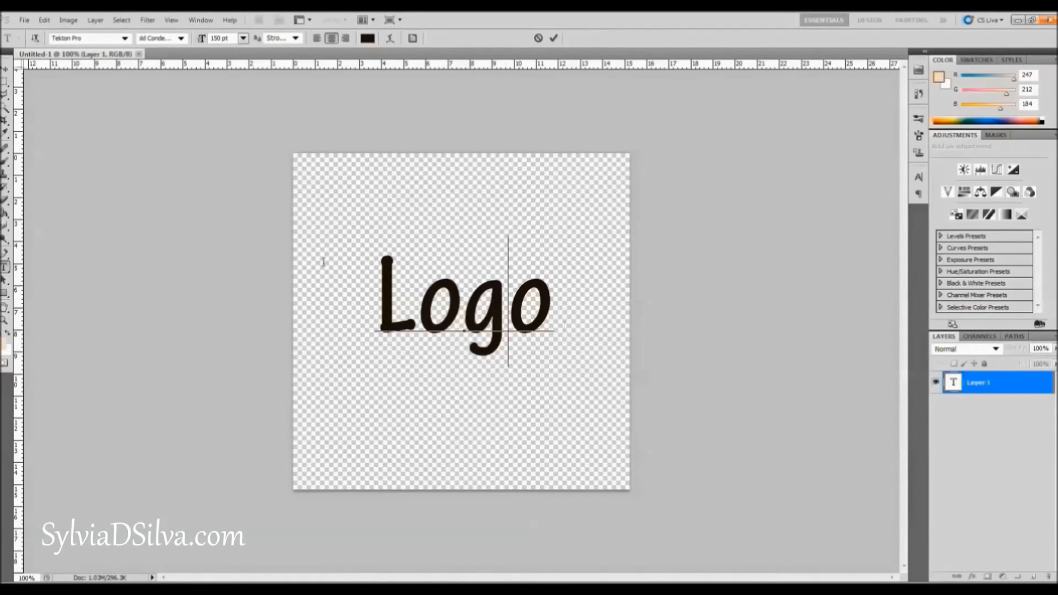
Crop the canvas to a rectangular marquee of about 11 by 7 cm around the Logo text
left_click(5, 82)
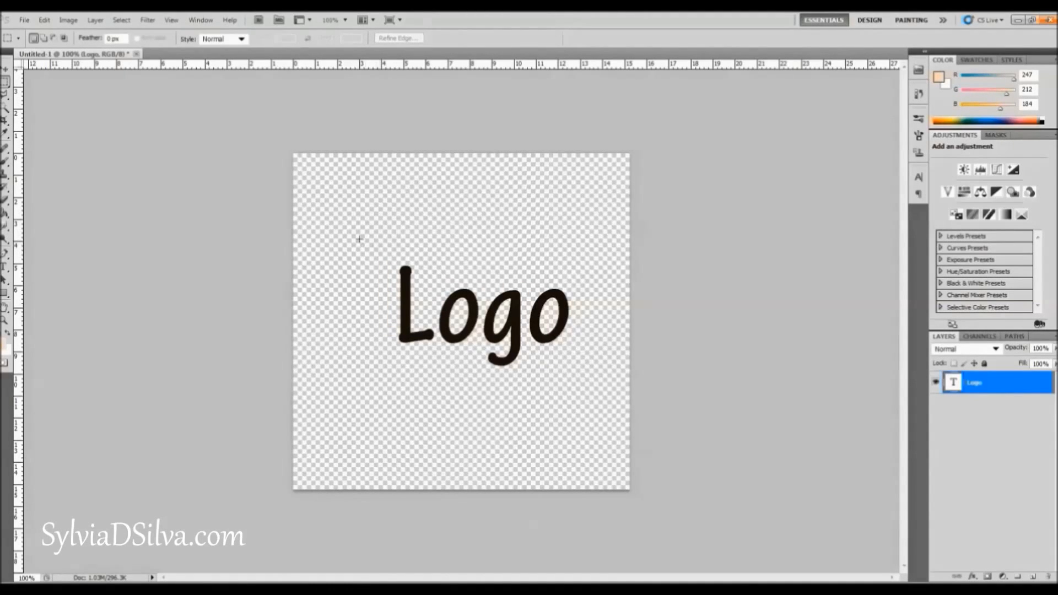
left_click_drag(358, 237, 603, 391)
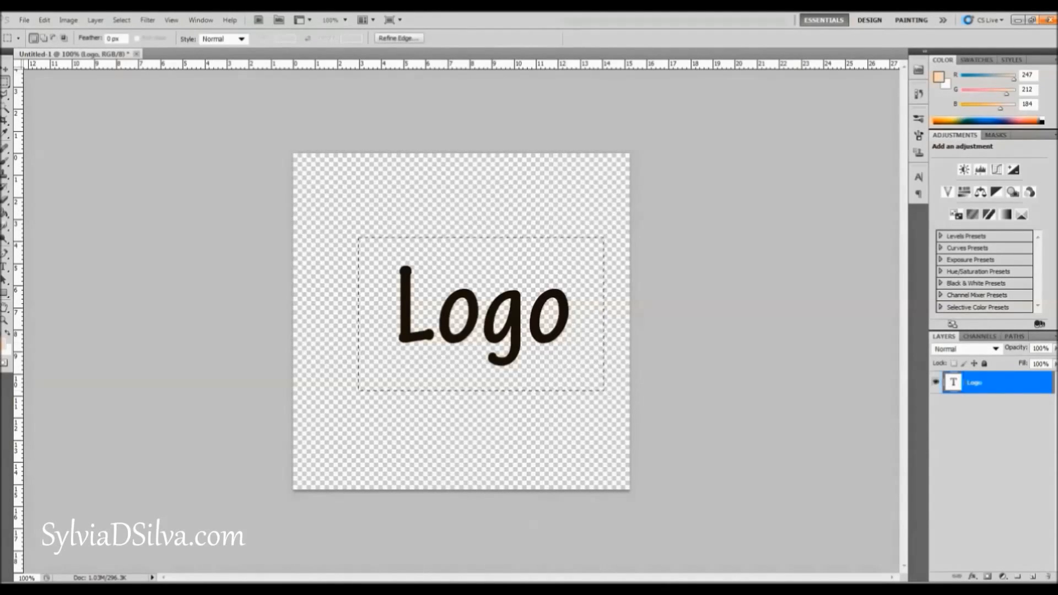
left_click(69, 20)
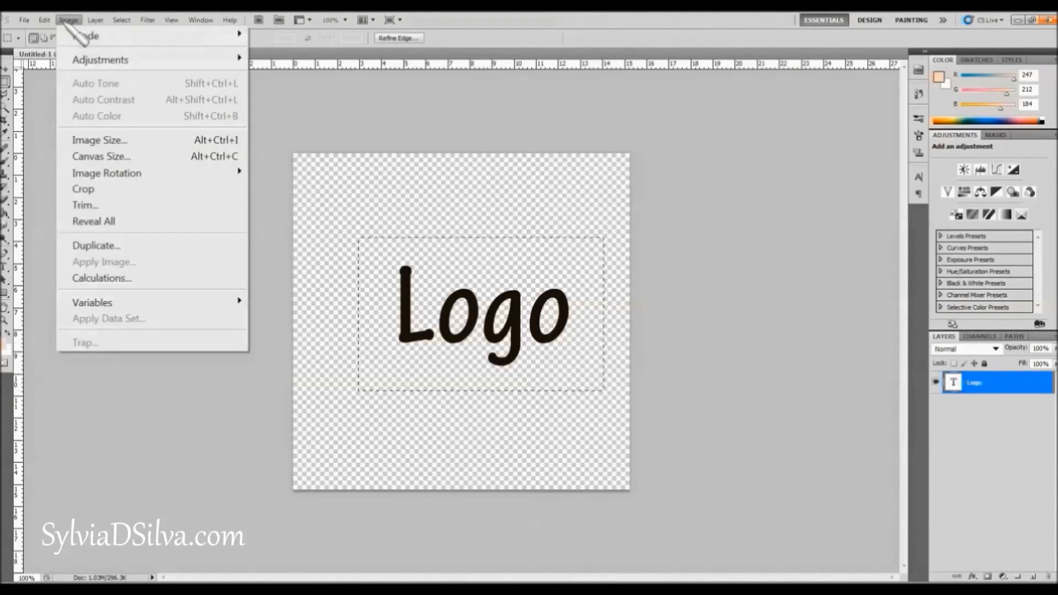
left_click(122, 189)
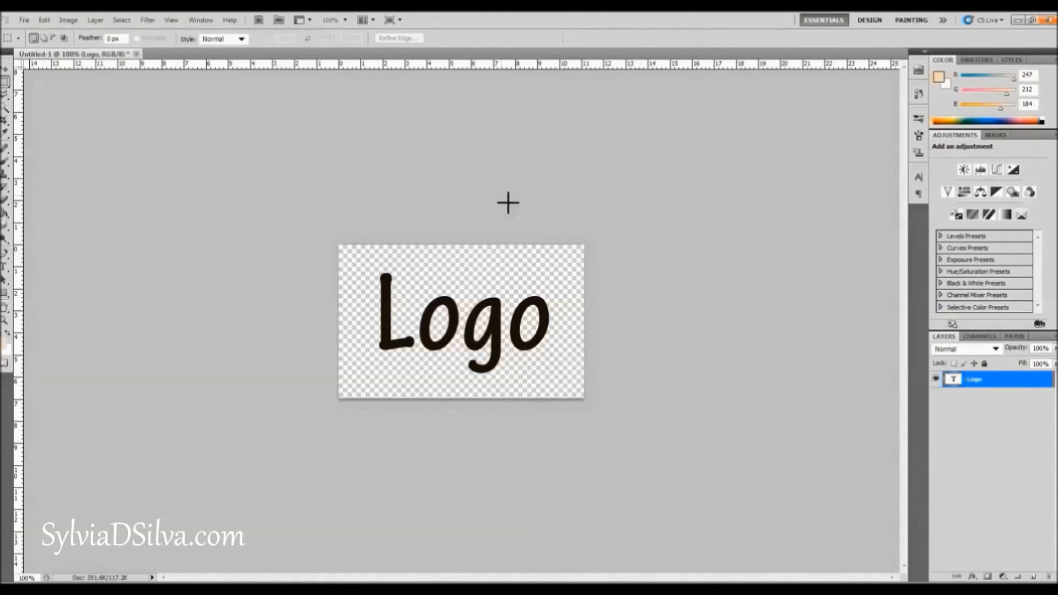
Define the cropped Logo artwork as a brush preset named "My Logo"
left_click(44, 20)
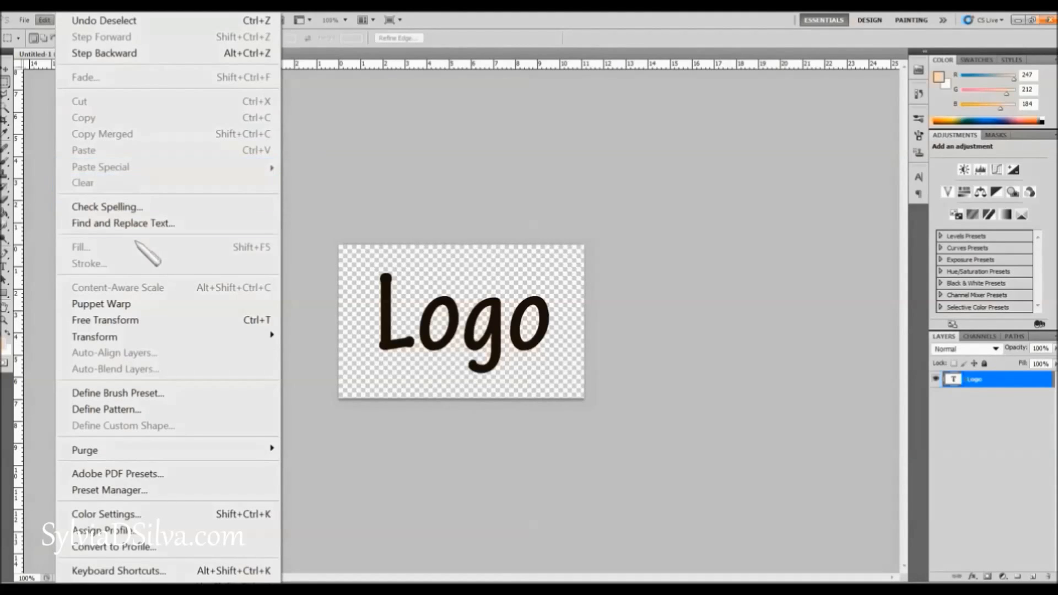
left_click(151, 393)
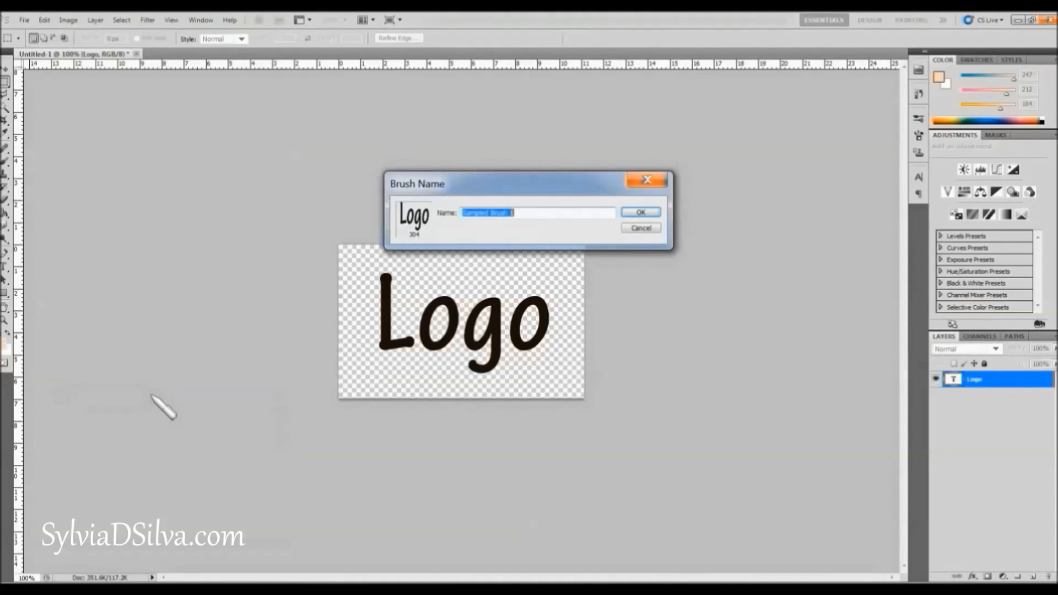
type("My Logo")
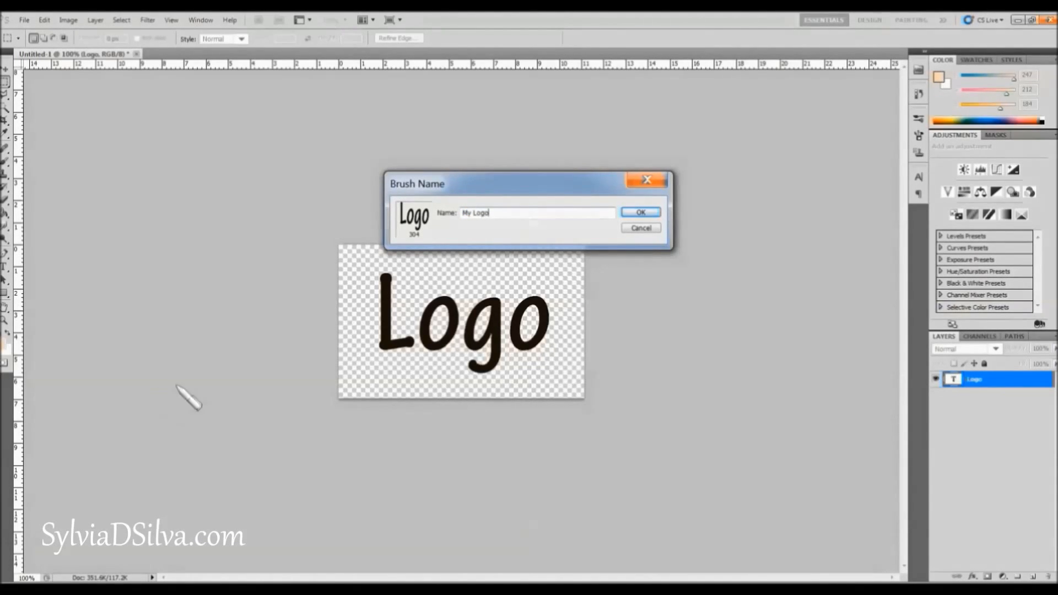
left_click(640, 214)
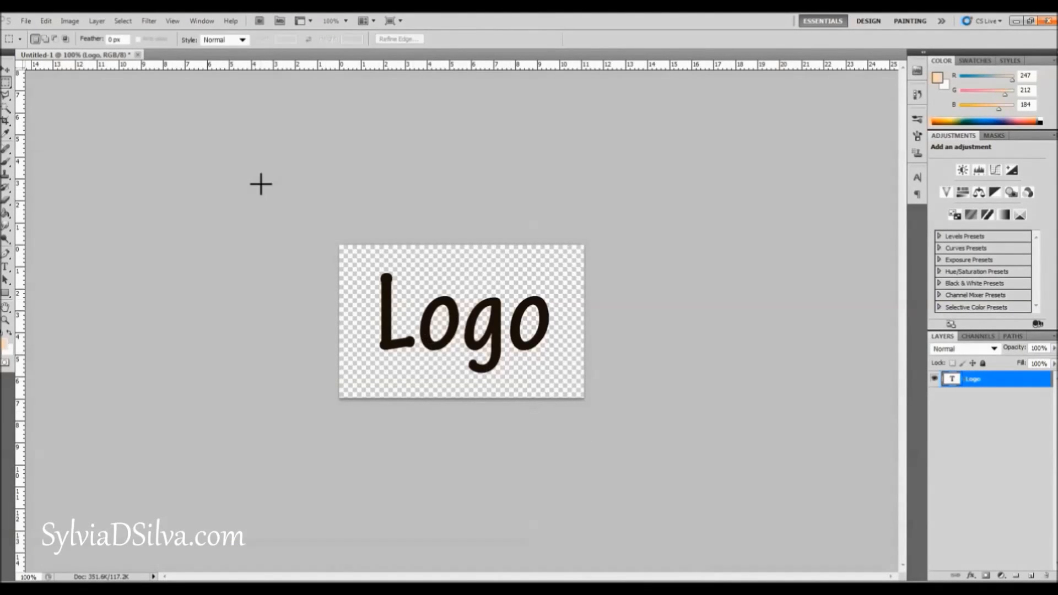
Open the Happy Holidays JPEG whose file name starts with 25009220 from the Desktop
left_click(26, 21)
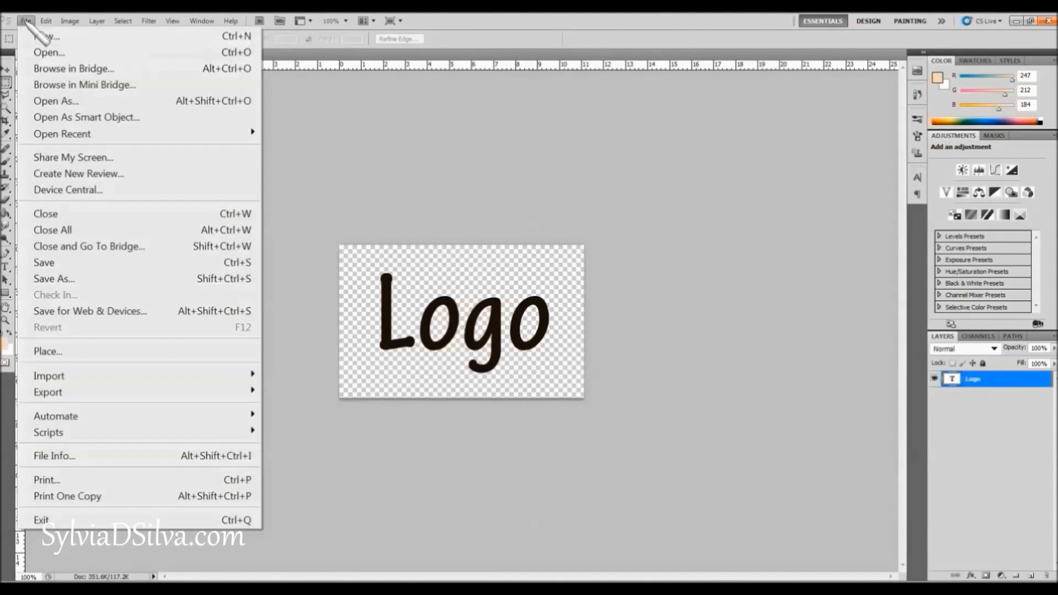
left_click(62, 53)
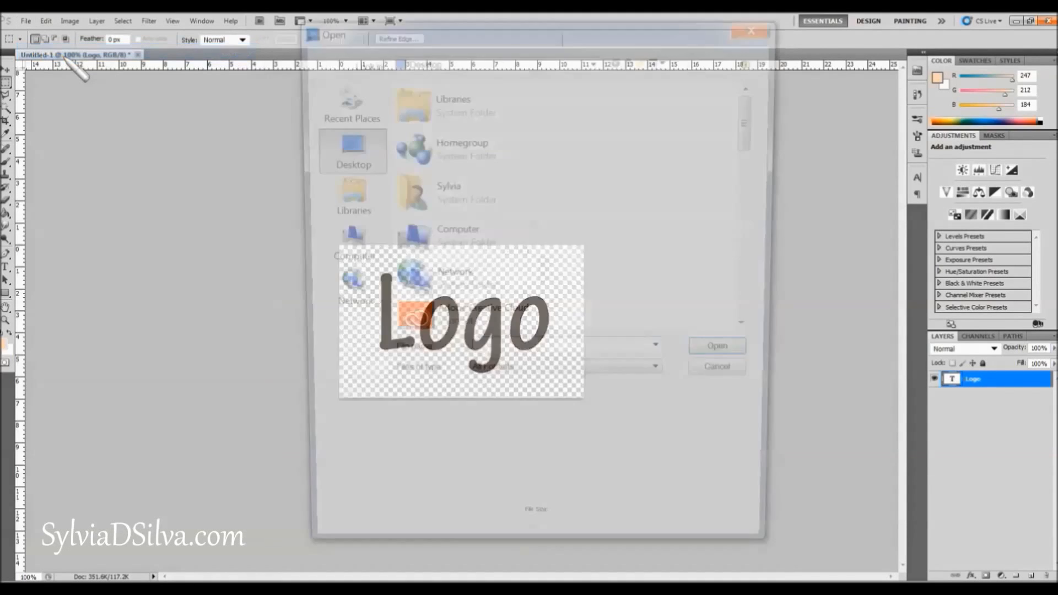
left_click(500, 189)
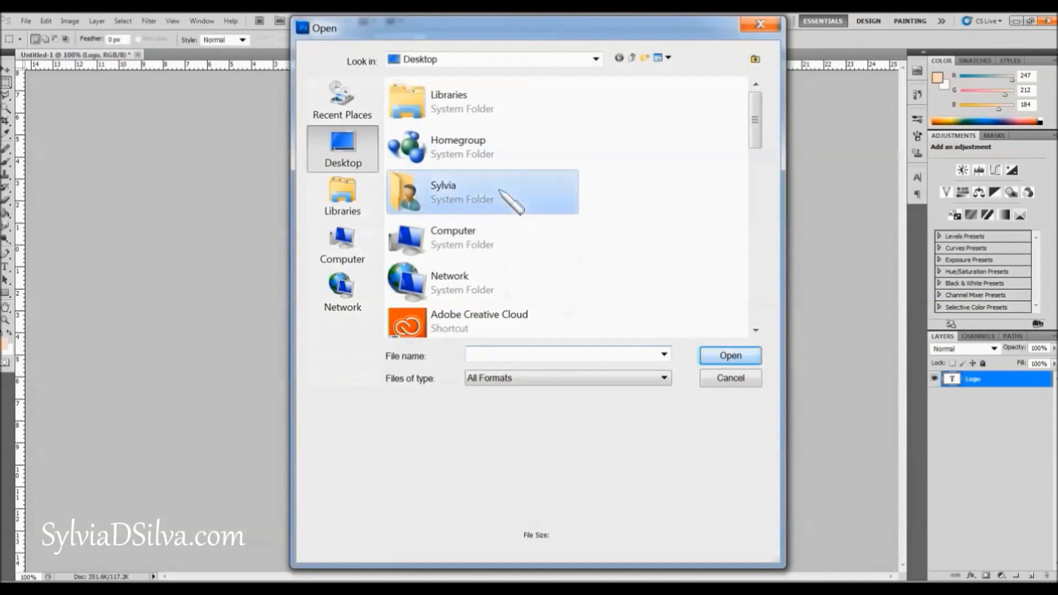
key("2")
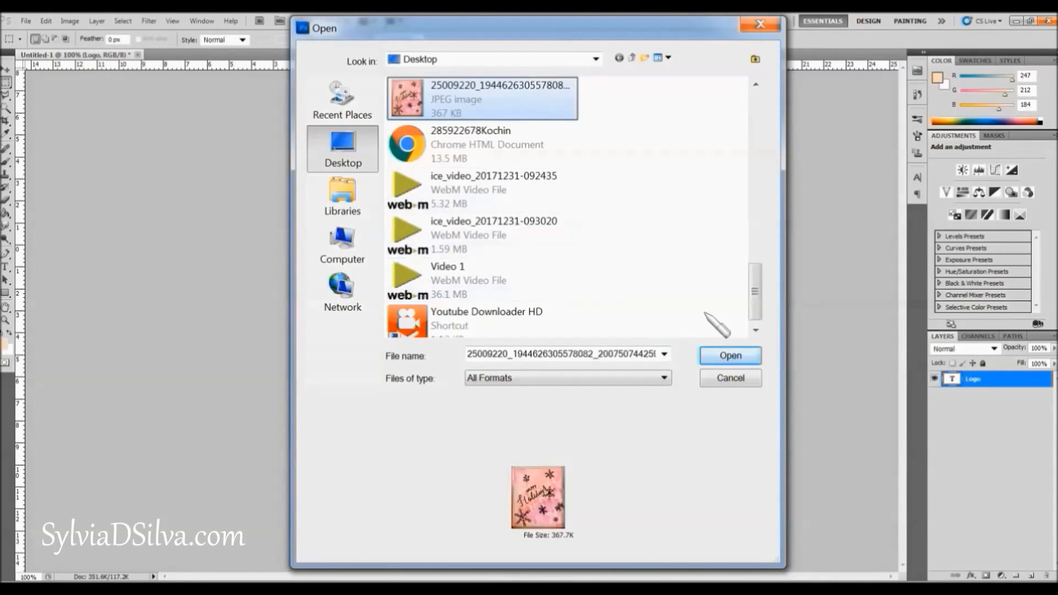
left_click(733, 359)
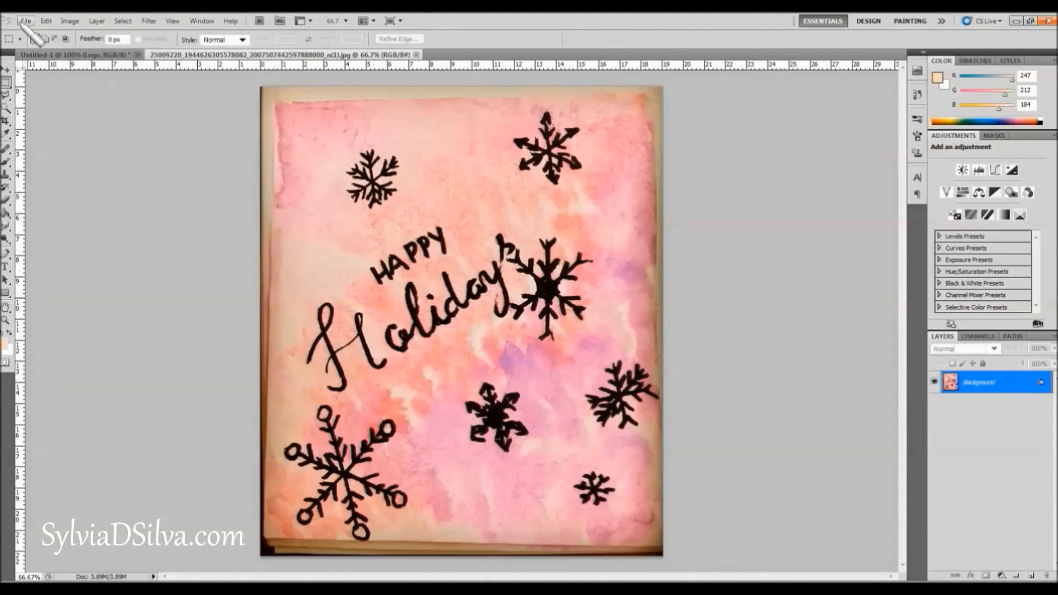
Choose the 304 px Logo brush for the Brush tool and stamp it once below the snowflake in the picture's lower middle
left_click(5, 163)
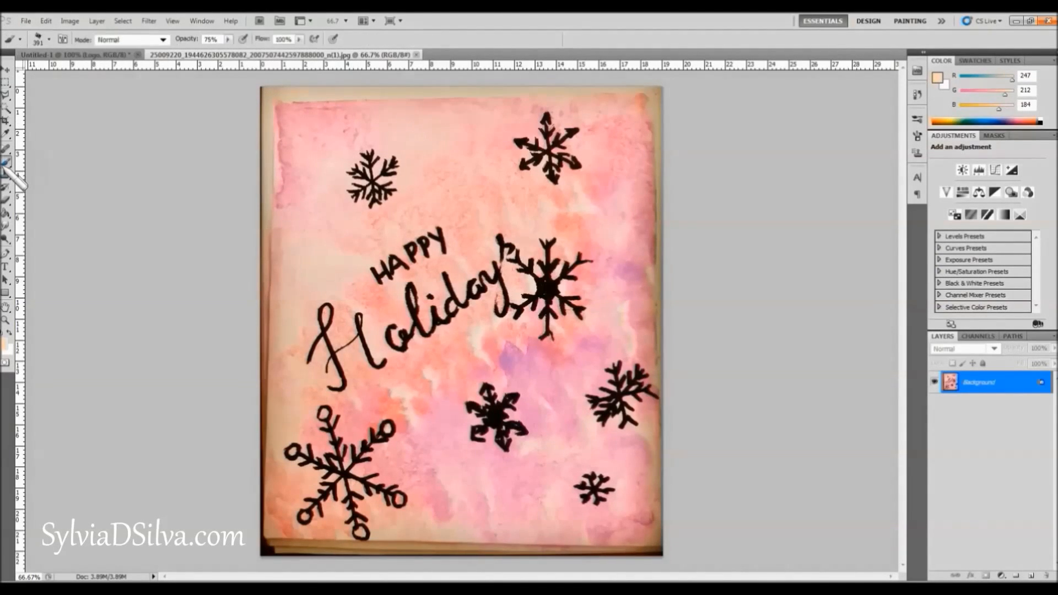
left_click(50, 38)
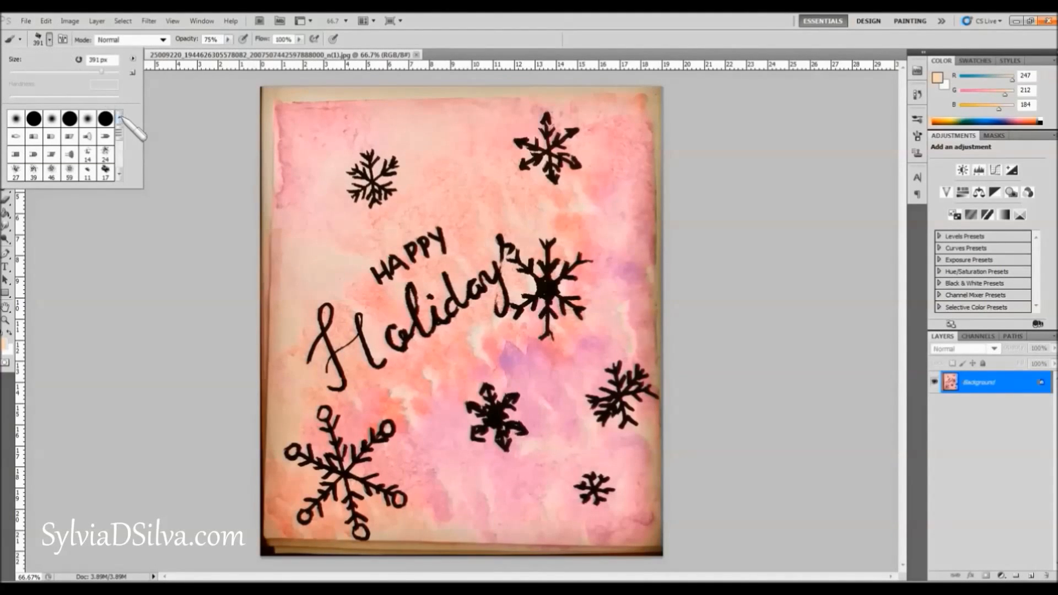
left_click_drag(120, 132, 125, 160)
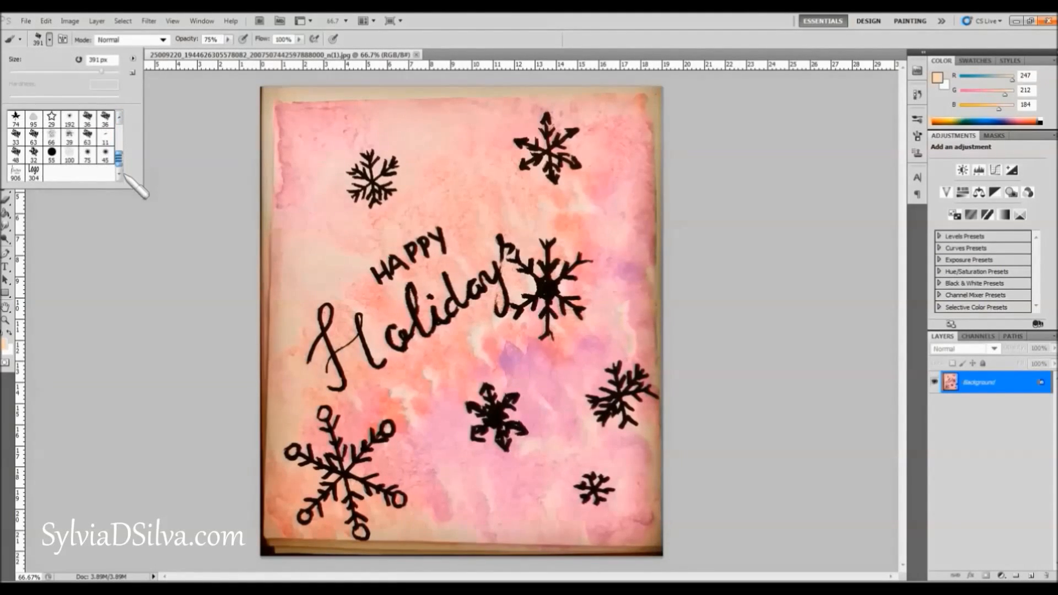
left_click(33, 173)
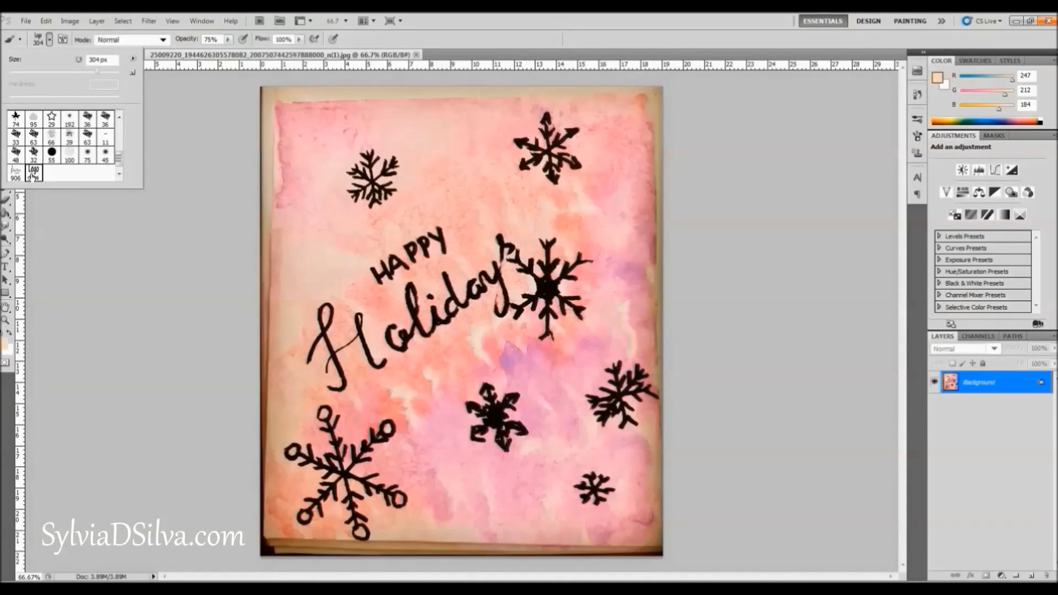
double_click(33, 173)
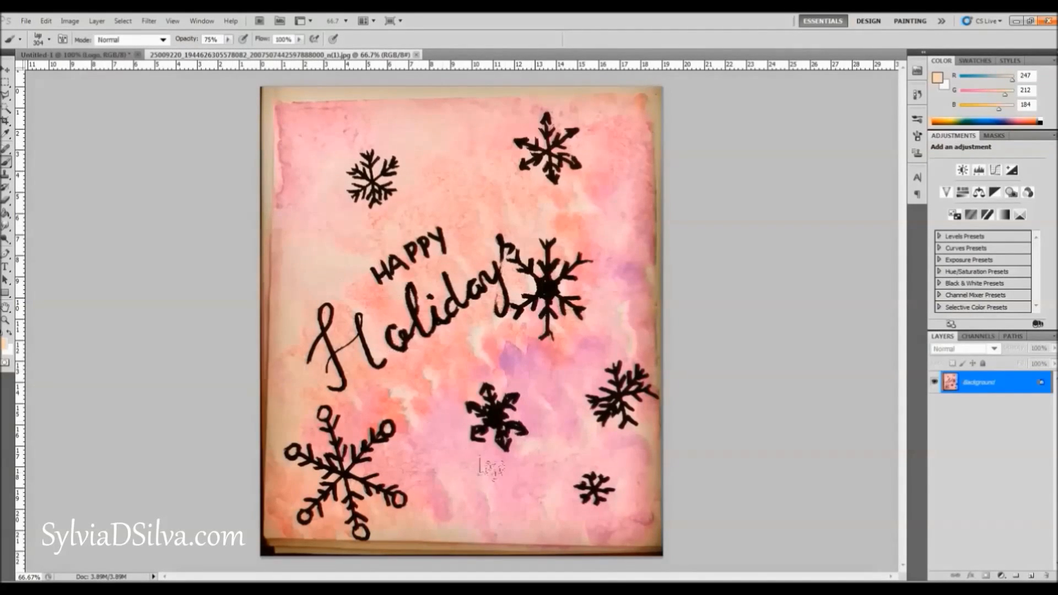
left_click(507, 477)
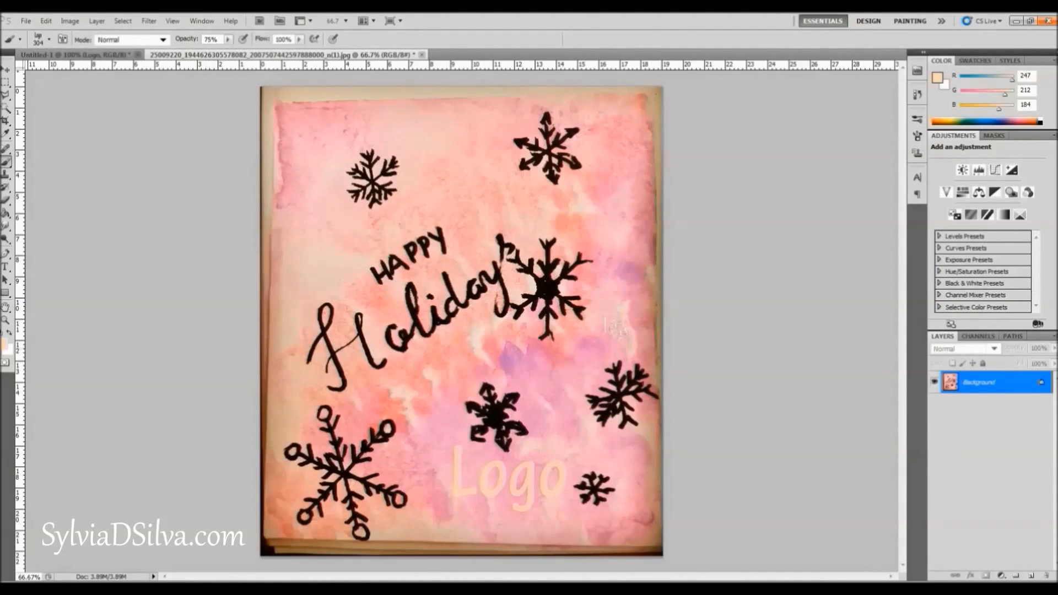
Set the foreground colour to pure white (ffffff) for the Brush tool
left_click(6, 346)
left_click(530, 207)
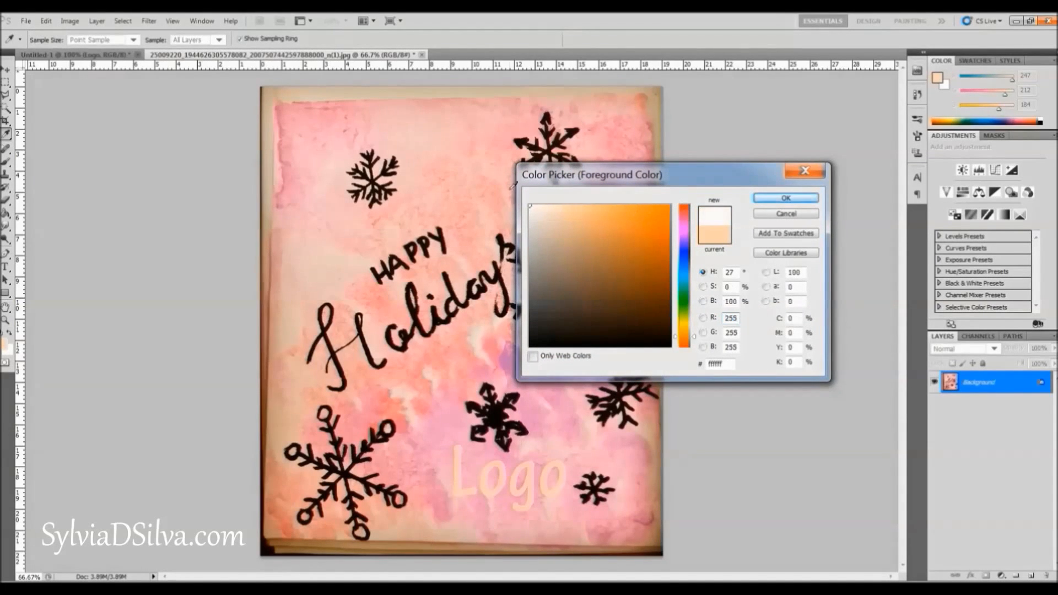
left_click(785, 199)
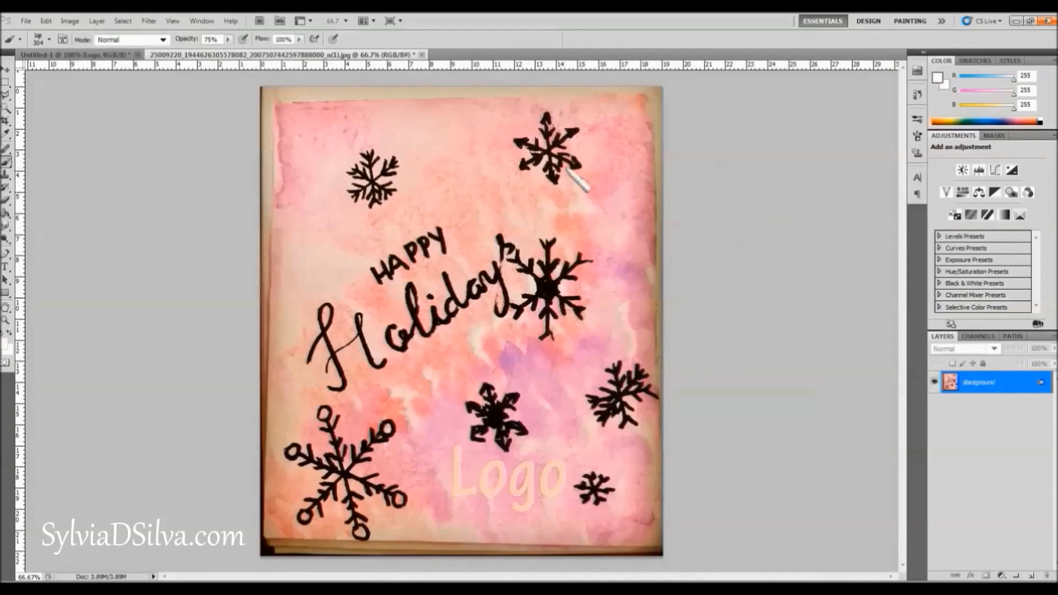
Stamp the Logo brush at 40% opacity below the upper-left snowflake and at 15% opacity over the middle-right snowflake
left_click(228, 40)
left_click_drag(229, 51, 210, 50)
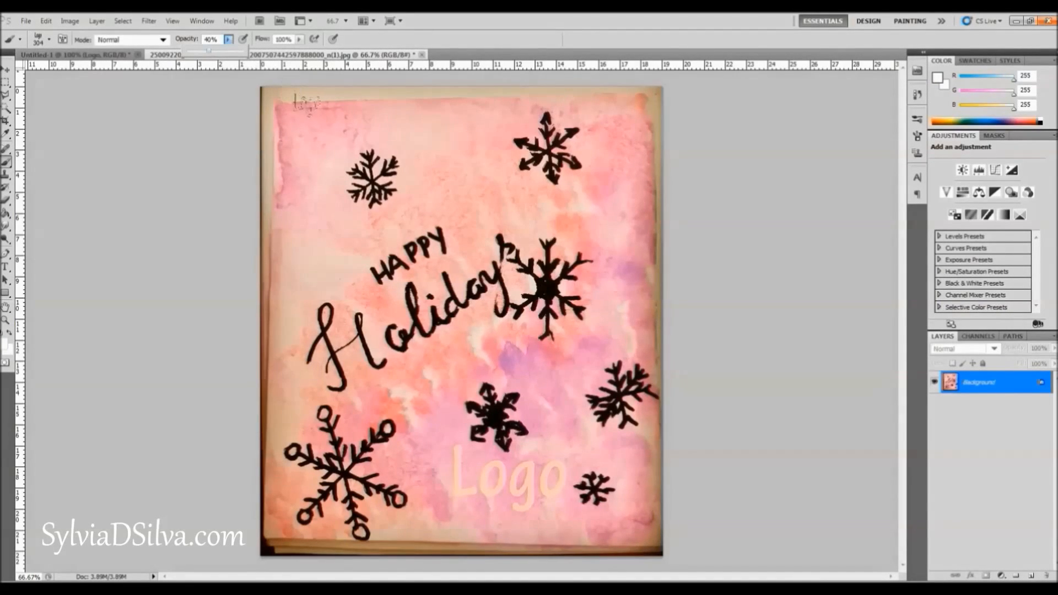
left_click(310, 200)
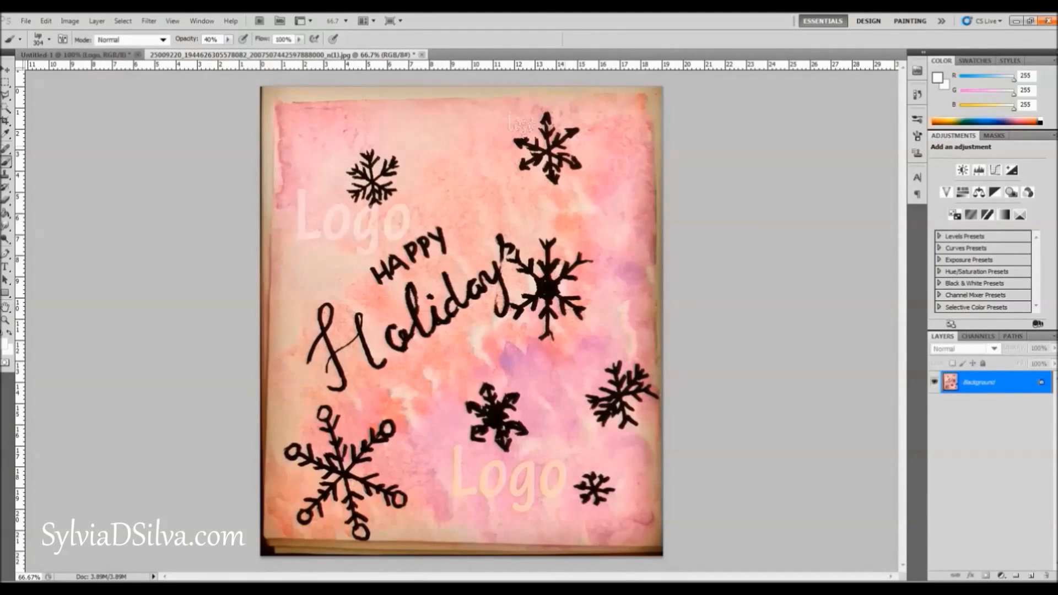
left_click(229, 40)
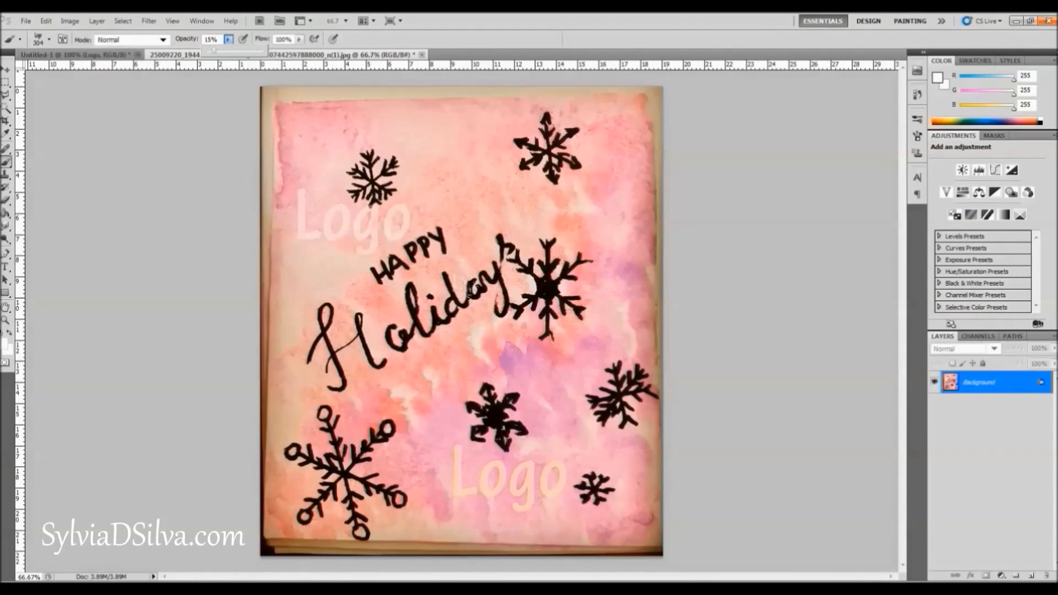
left_click(540, 293)
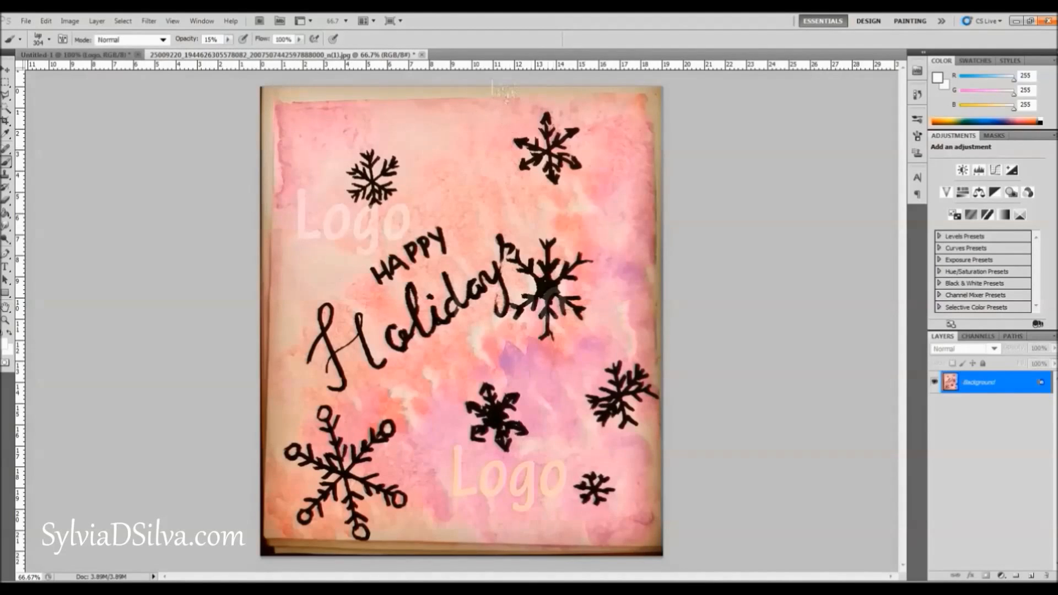
Set the brush opacity to 33% and stamp the Logo over the upper-right snowflake
left_click(227, 40)
left_click_drag(229, 42, 239, 50)
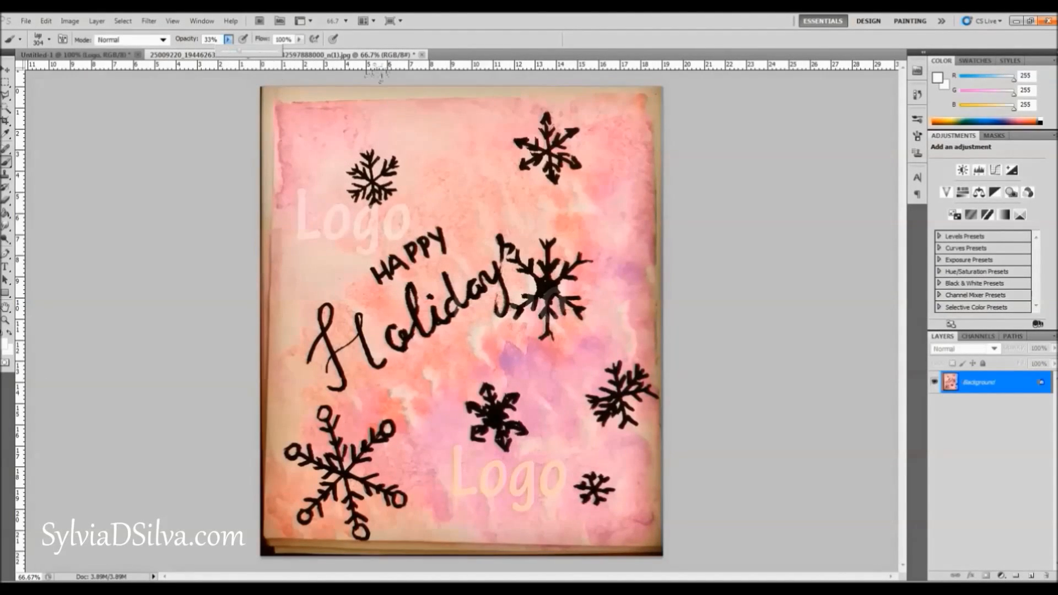
left_click(503, 130)
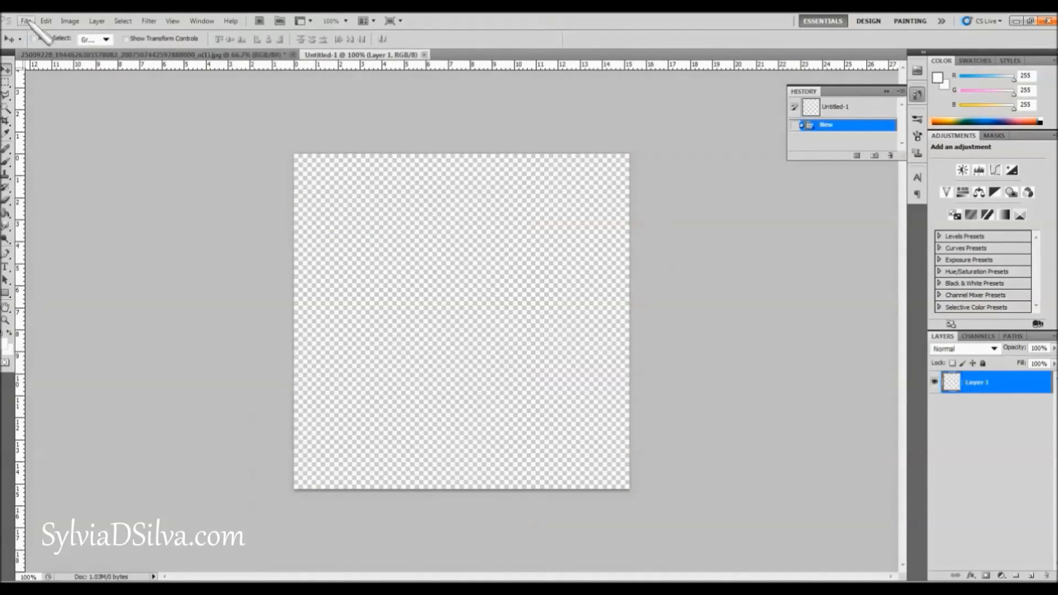
Open the LogoWatermark PNG image from the Desktop
left_click(25, 21)
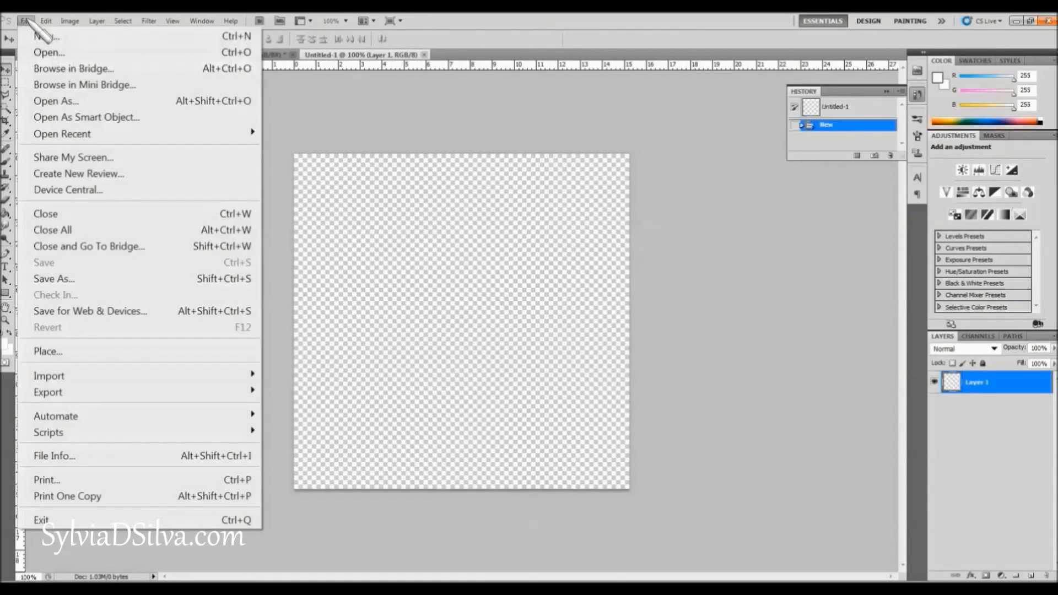
left_click(59, 53)
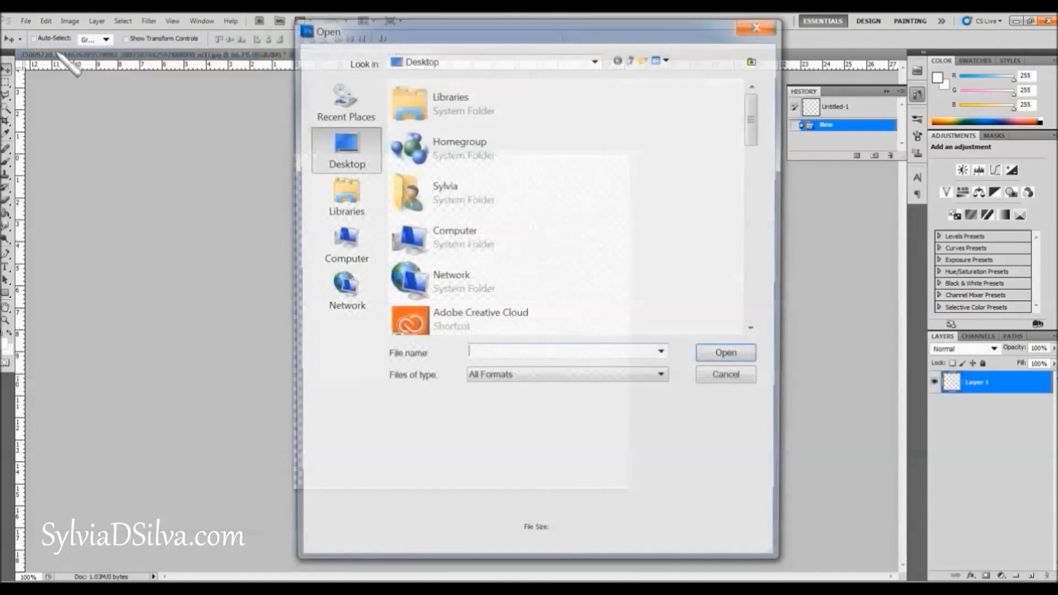
left_click(478, 156)
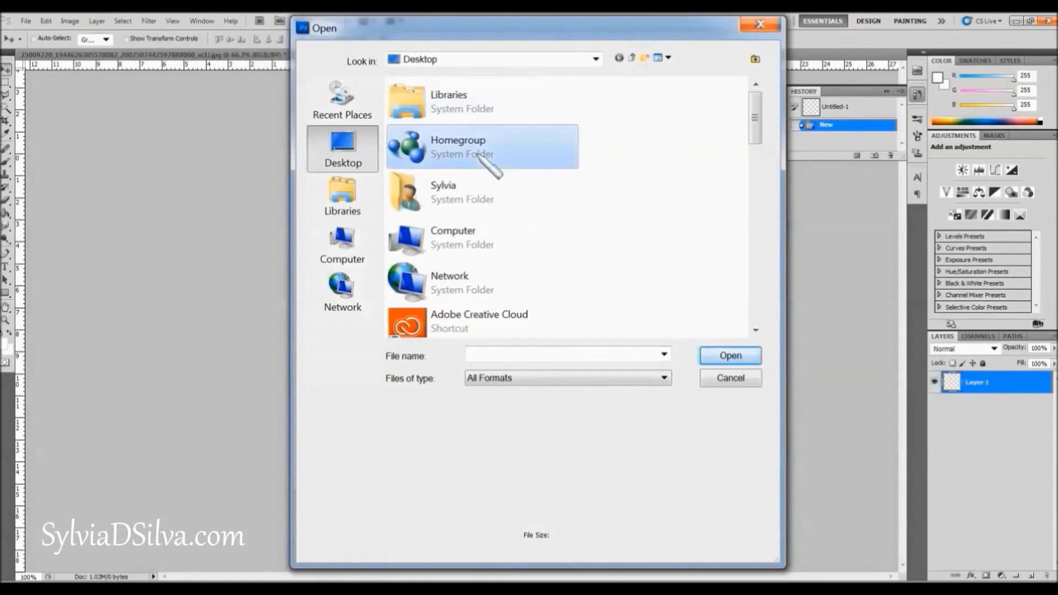
key("l")
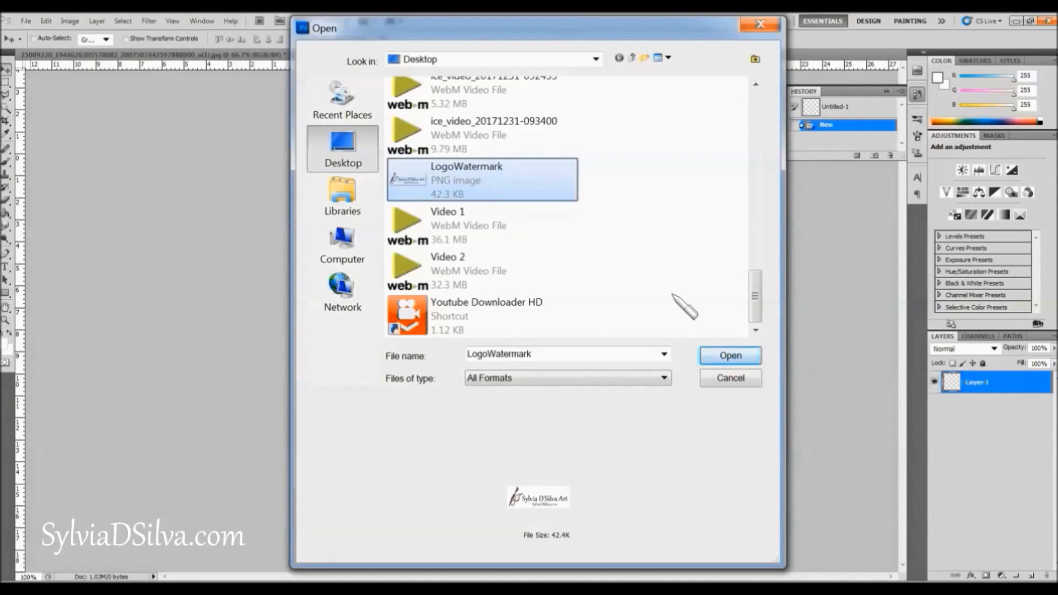
left_click(730, 355)
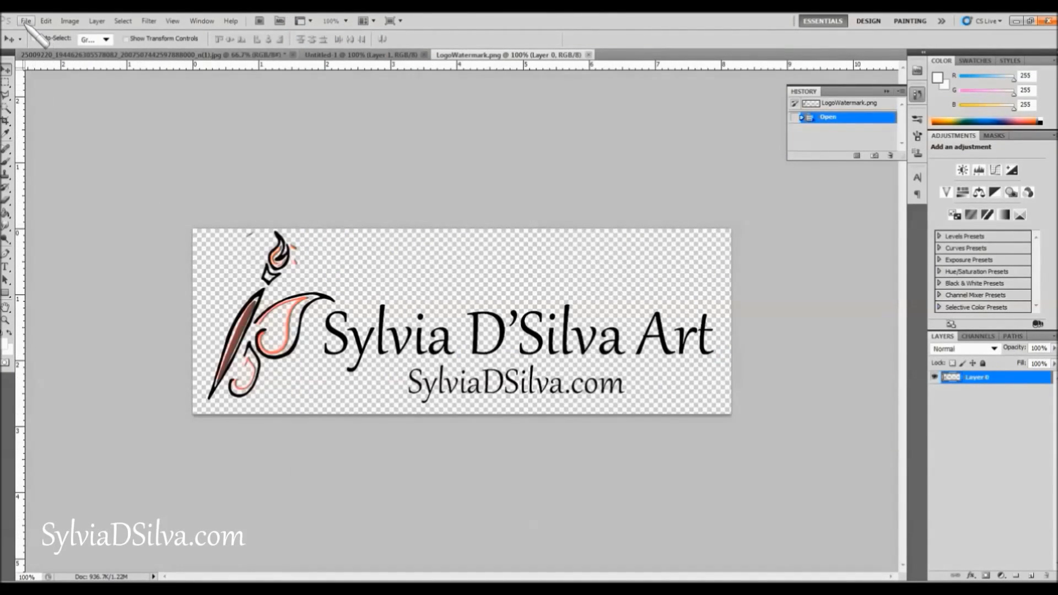
Define the opened logo artwork as a brush preset named "LogoWatermark"
left_click(46, 21)
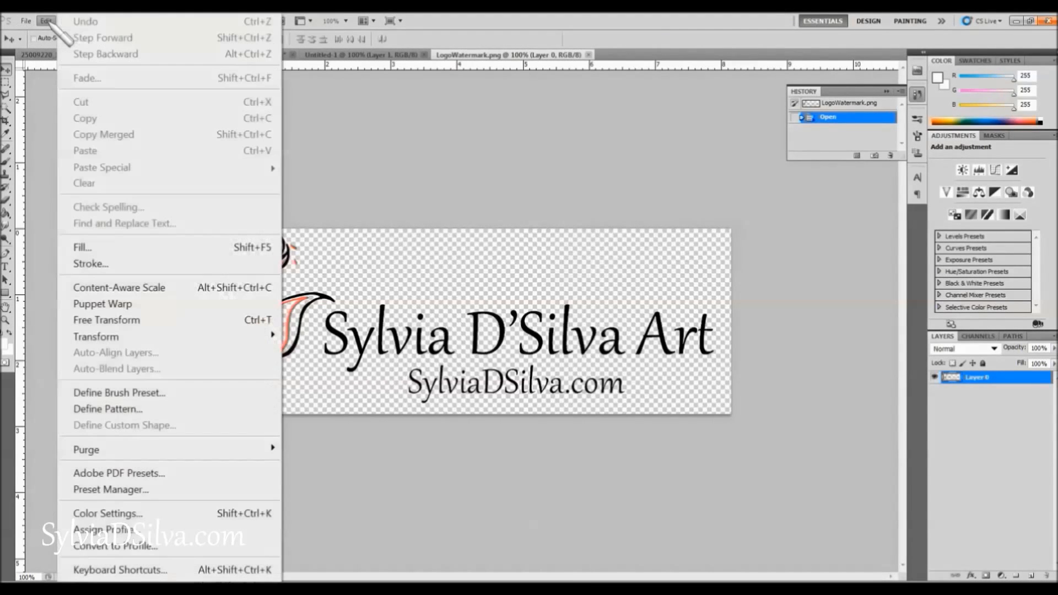
left_click(194, 394)
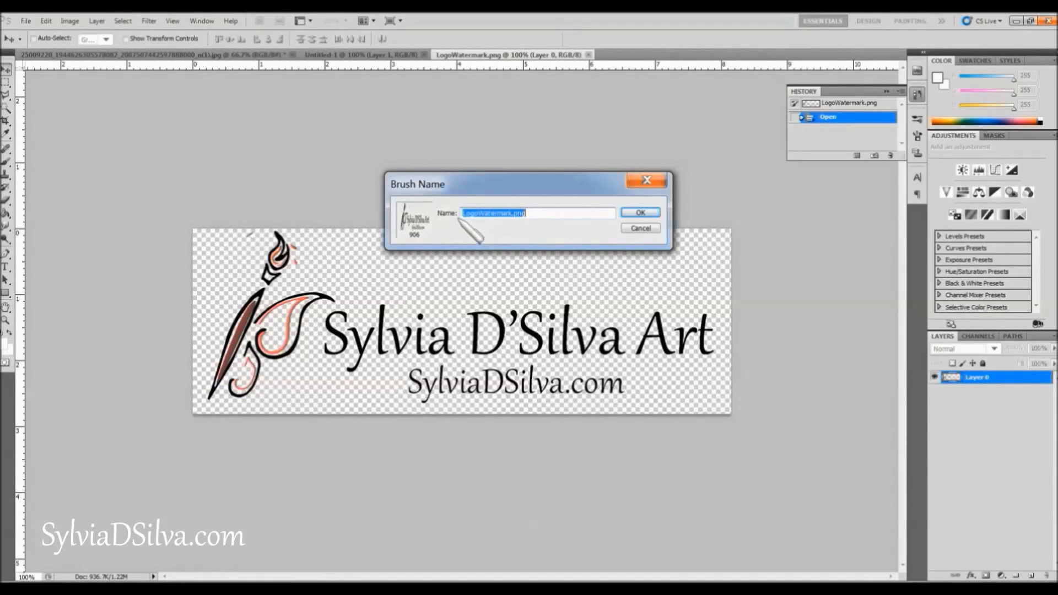
type("L")
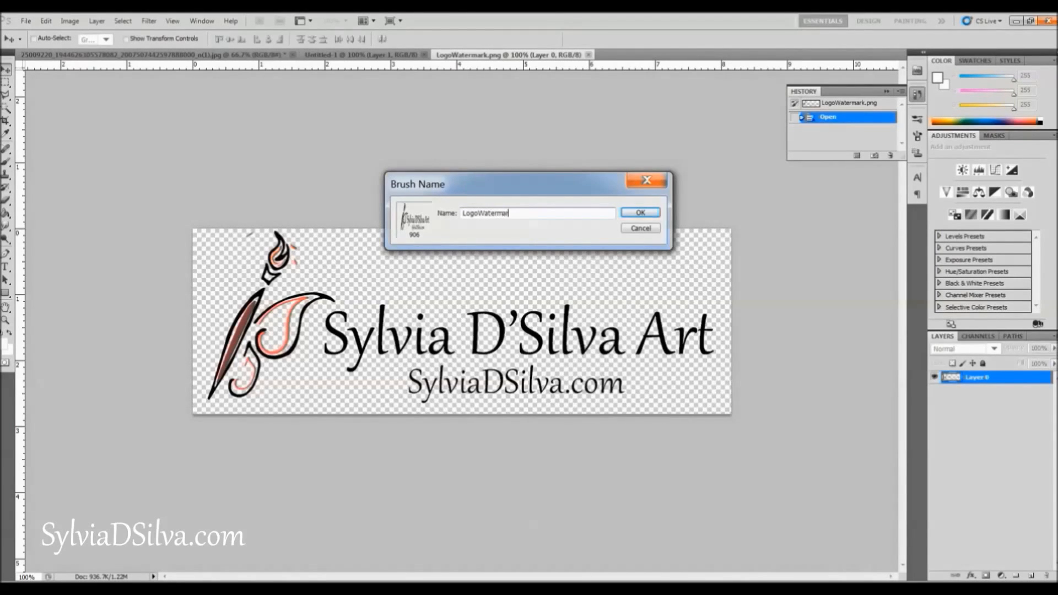
left_click(640, 212)
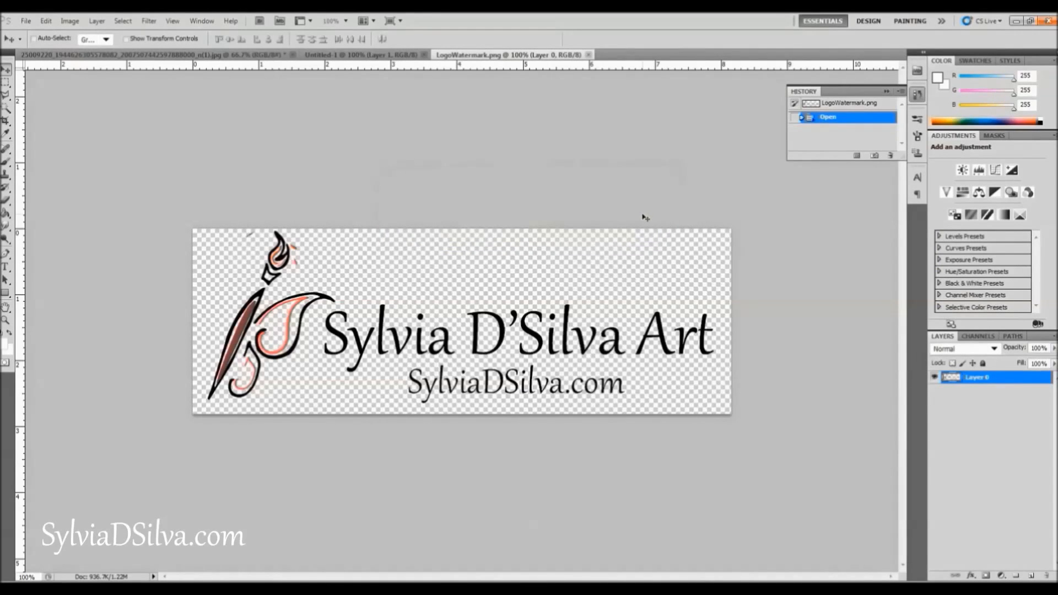
Choose the newly defined 906 px logo brush preset for the Brush tool
left_click(6, 162)
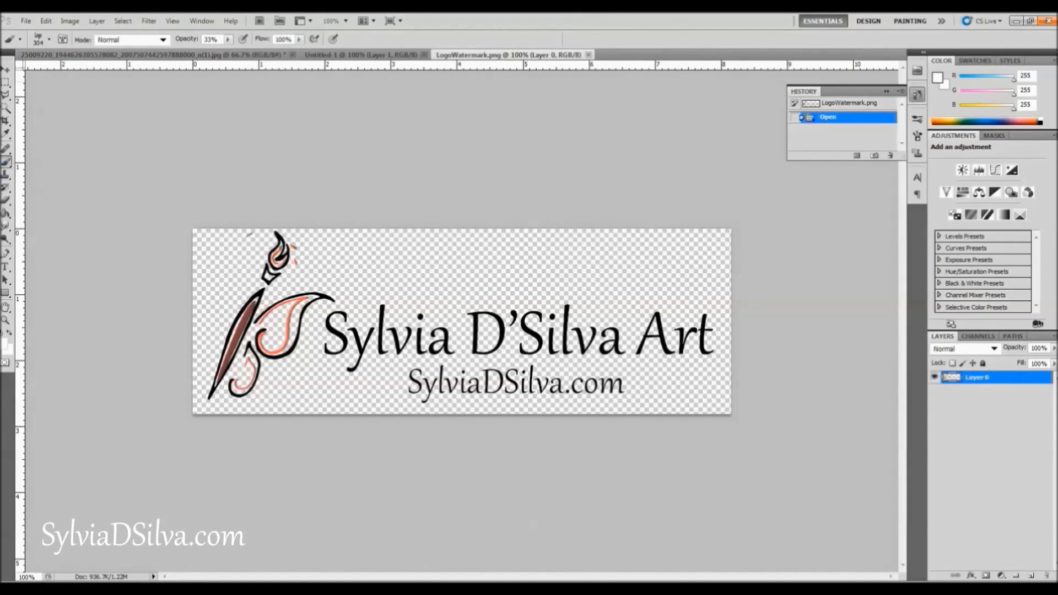
left_click(48, 39)
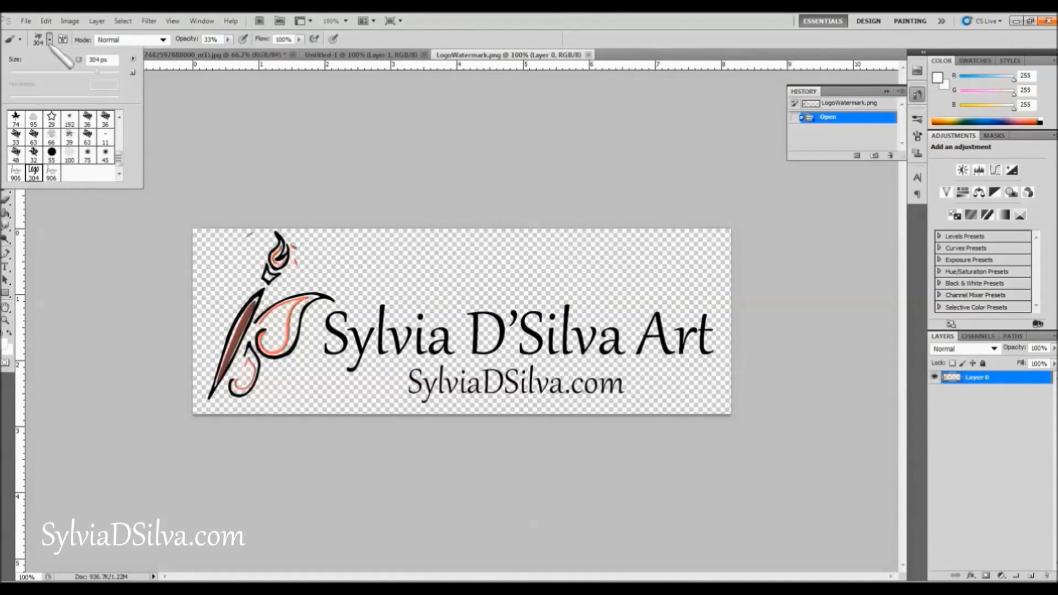
left_click(53, 180)
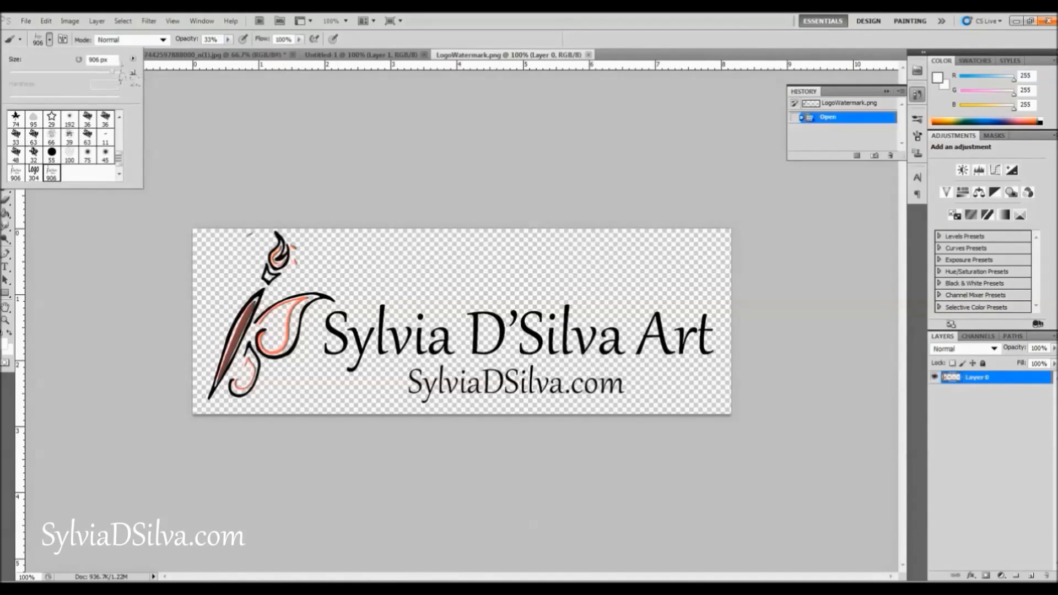
Return to the Happy Holidays picture, restore its original state and stamp the 906 px logo across its upper half at 33% opacity
left_click(389, 57)
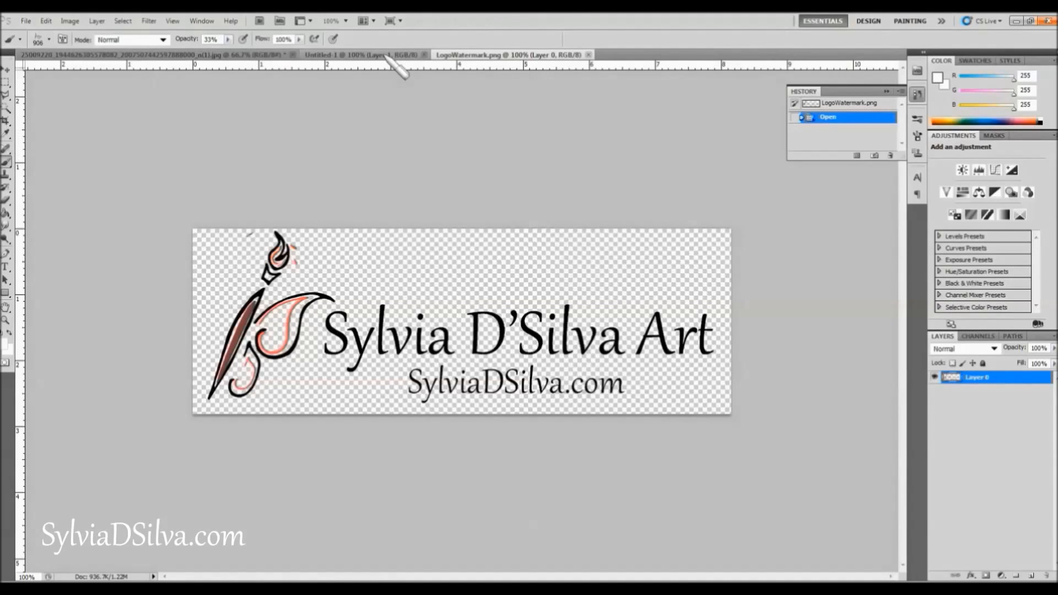
left_click(387, 56)
left_click(237, 56)
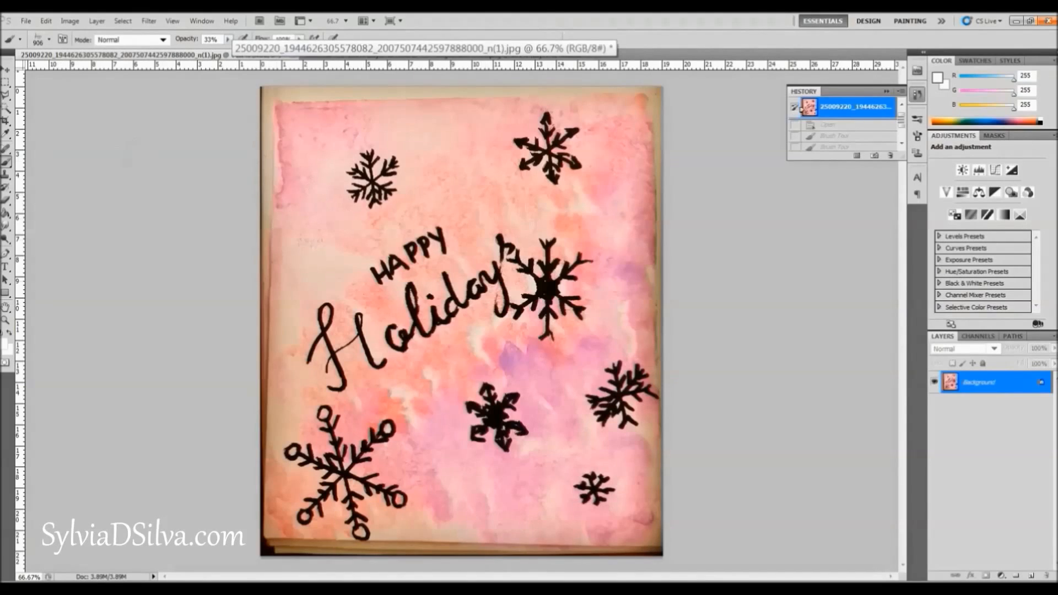
left_click(457, 226)
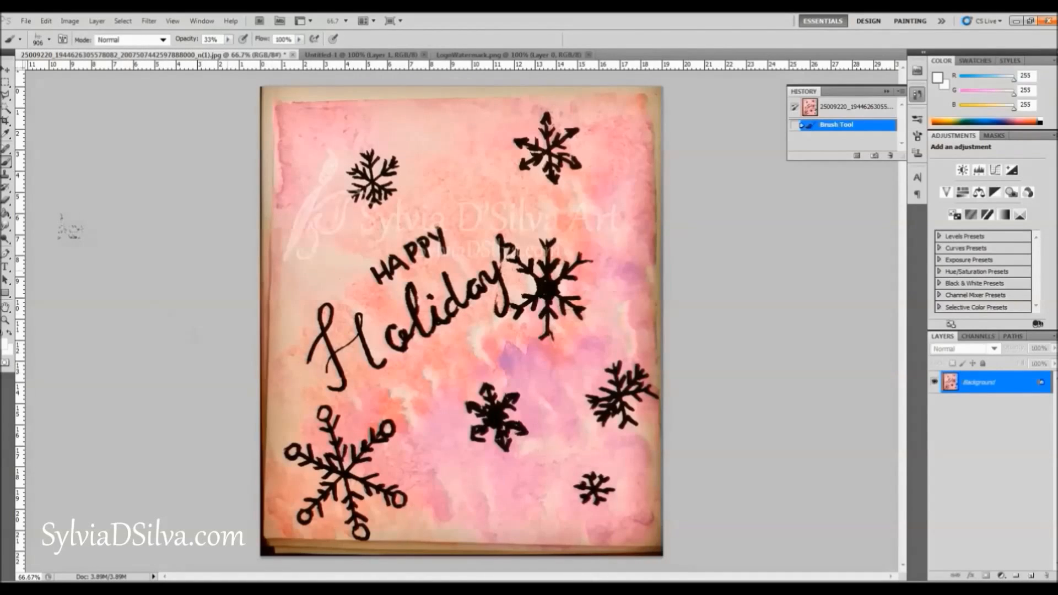
Reduce the logo brush size to 298 px and stamp it below the snowflake in the picture's lower middle
left_click(49, 39)
left_click(82, 72)
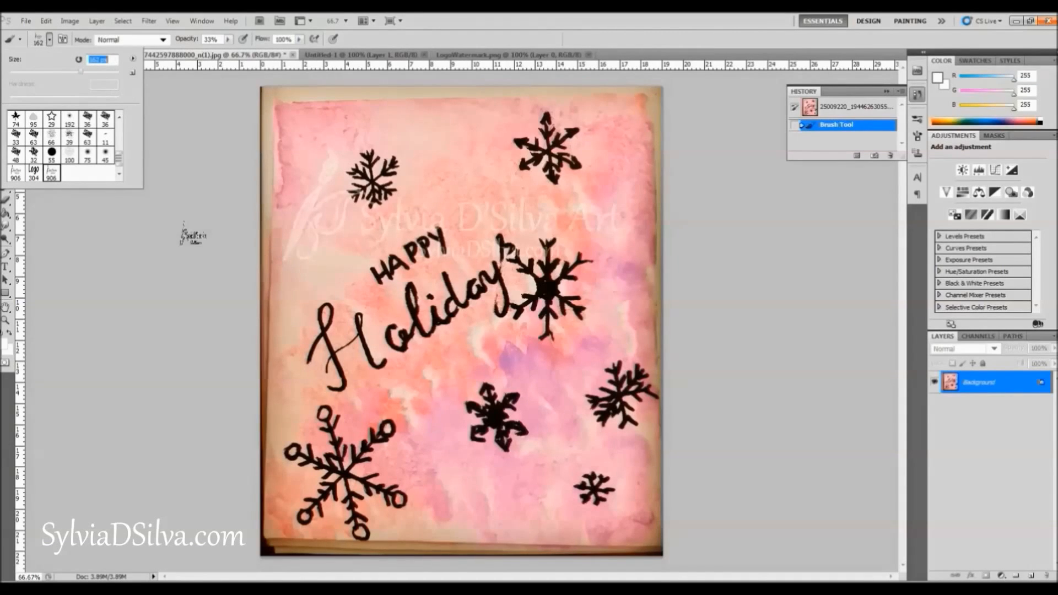
left_click_drag(87, 71, 97, 72)
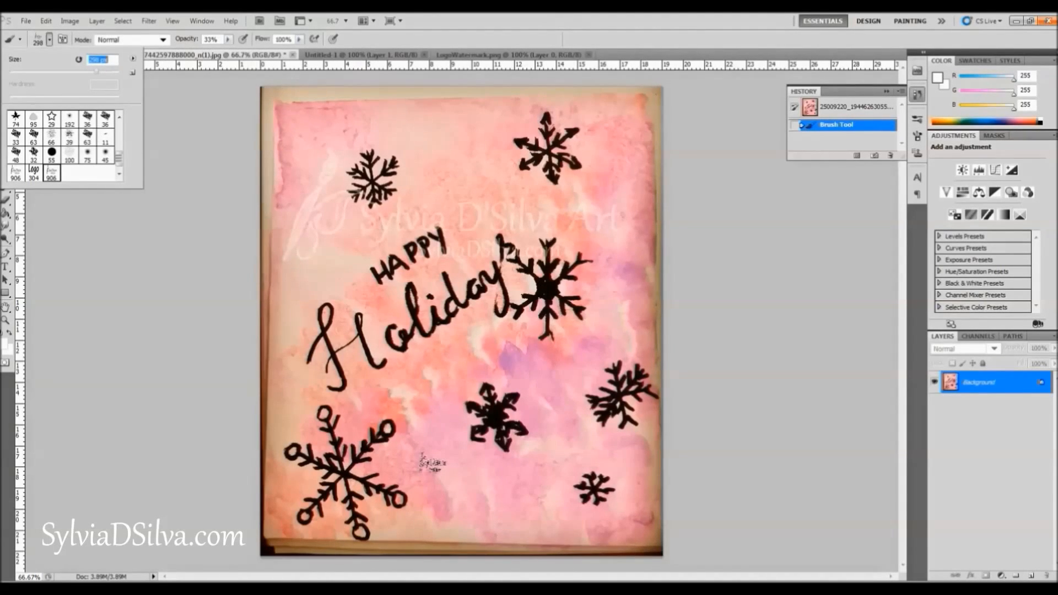
left_click(433, 463)
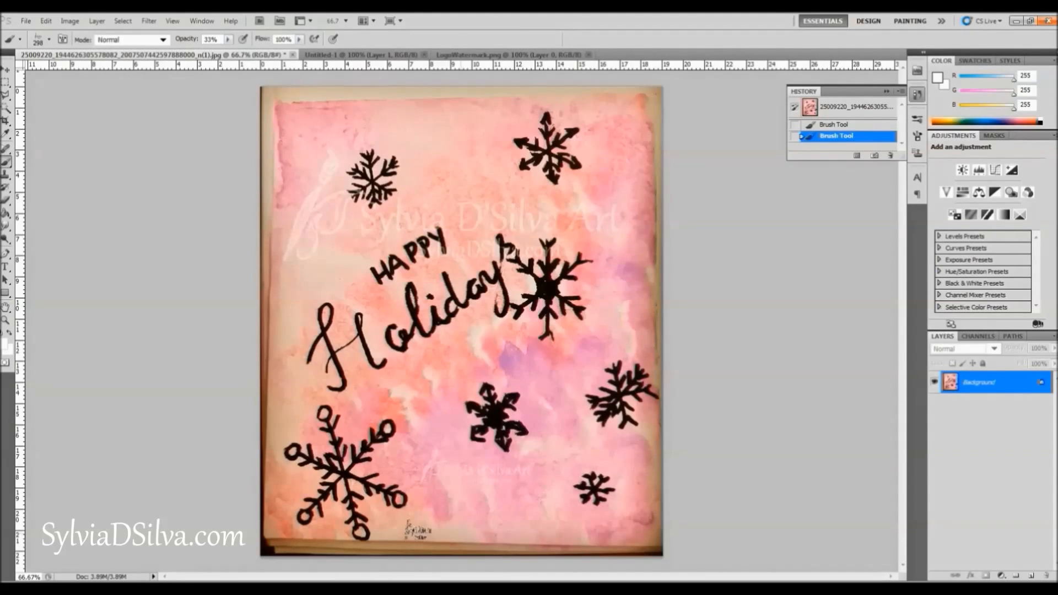
Set the brush opacity to 52% and stamp the logo between the Holidays lettering and the lower-middle snowflake
left_click(228, 40)
left_click_drag(239, 48, 242, 51)
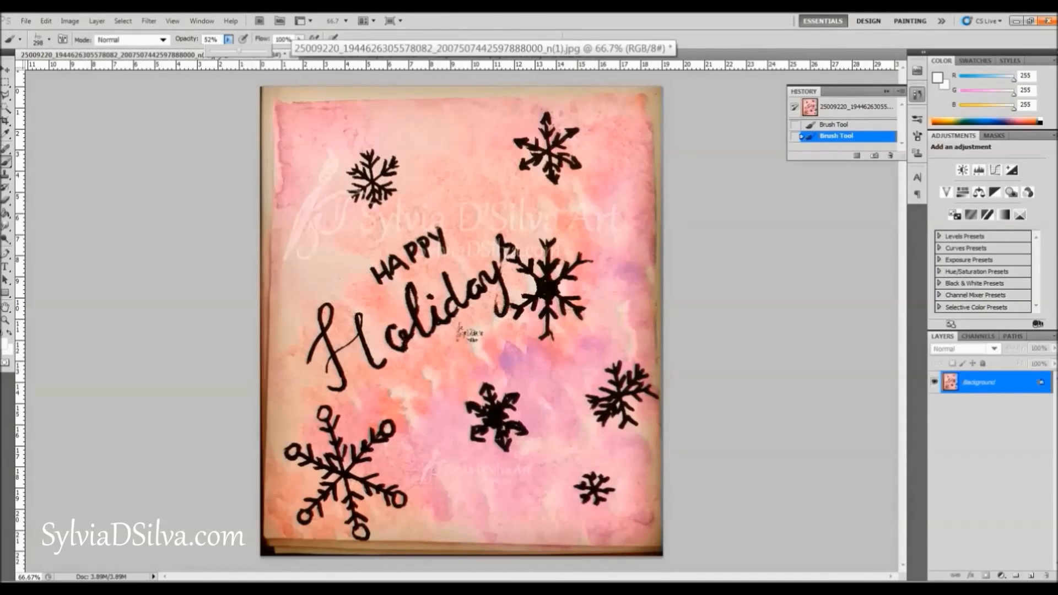
left_click(468, 333)
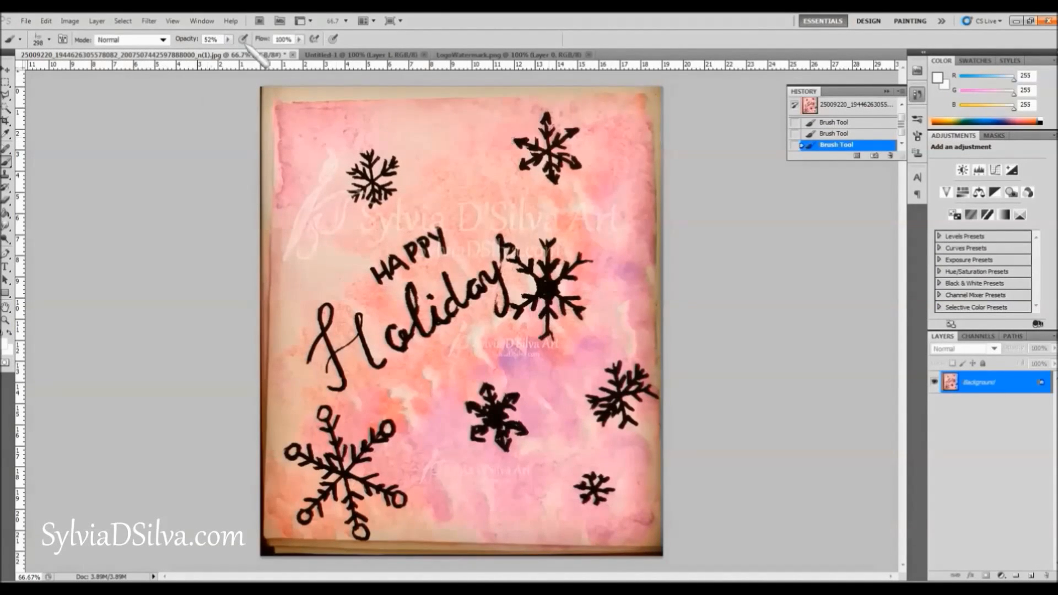
Set the brush opacity to 73% and stamp the logo between the two uppermost snowflakes
left_click(229, 39)
left_click(240, 50)
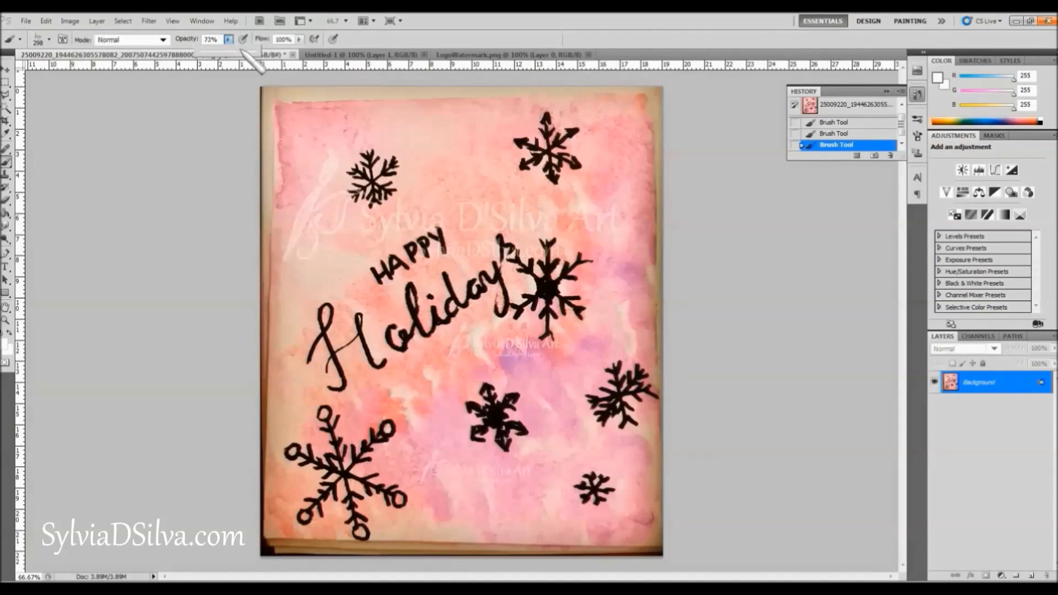
left_click(440, 150)
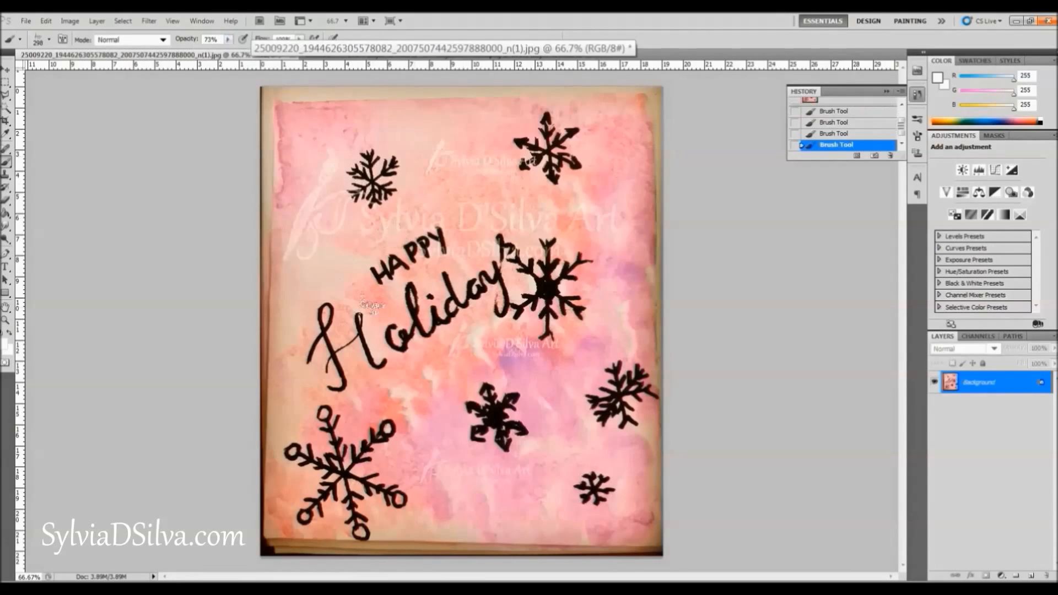